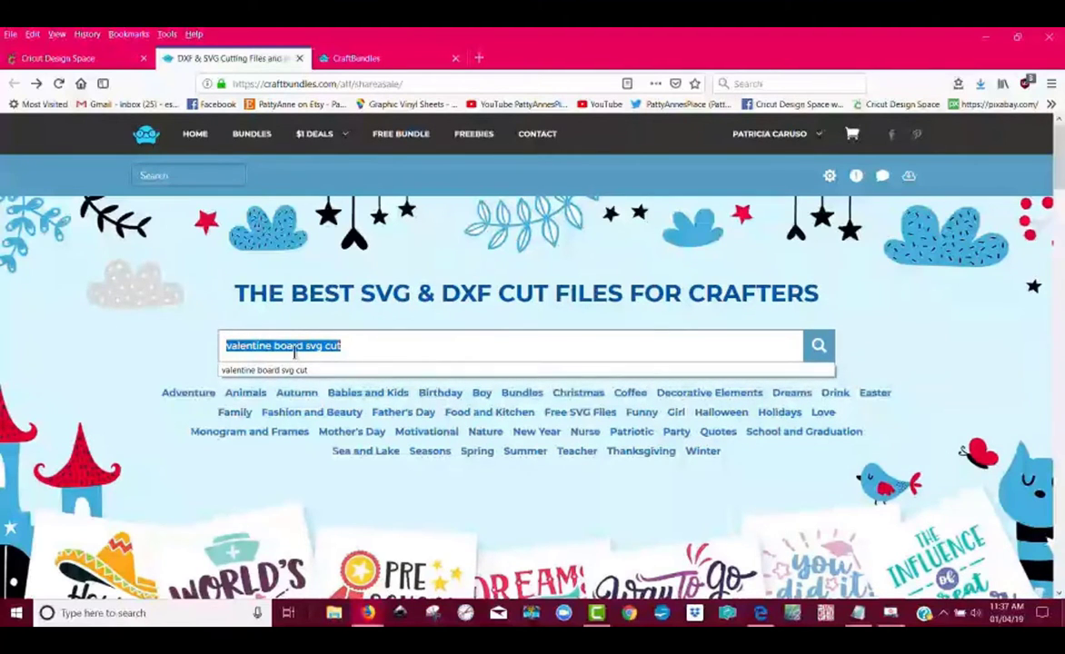
Search the CraftBundles site for "valentine board svg cut".
left_click(351, 346)
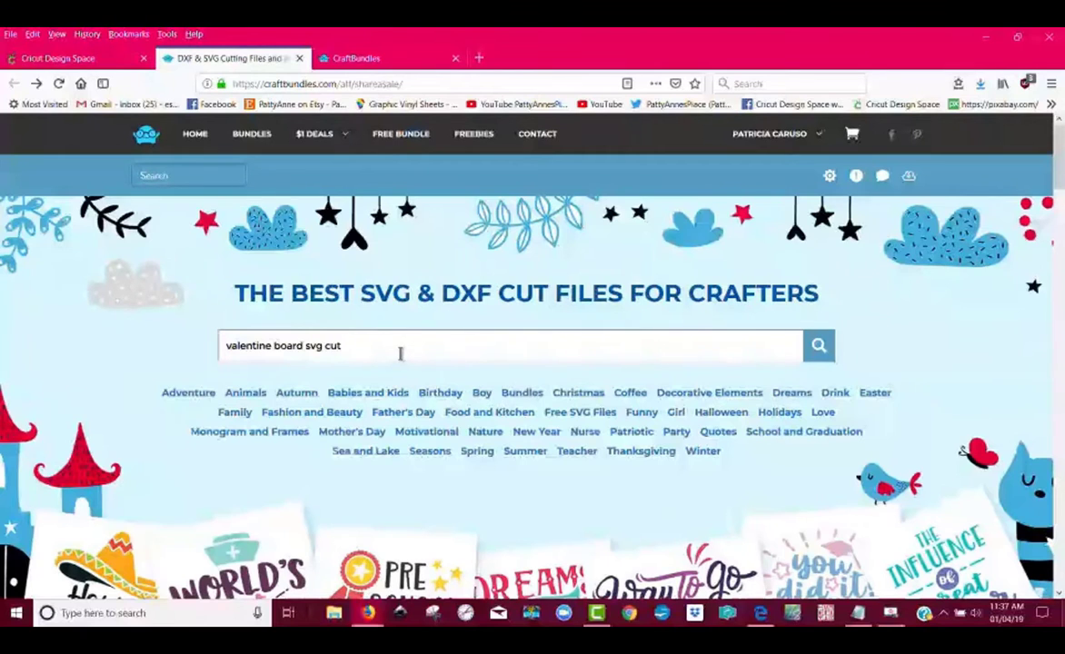
left_click(820, 348)
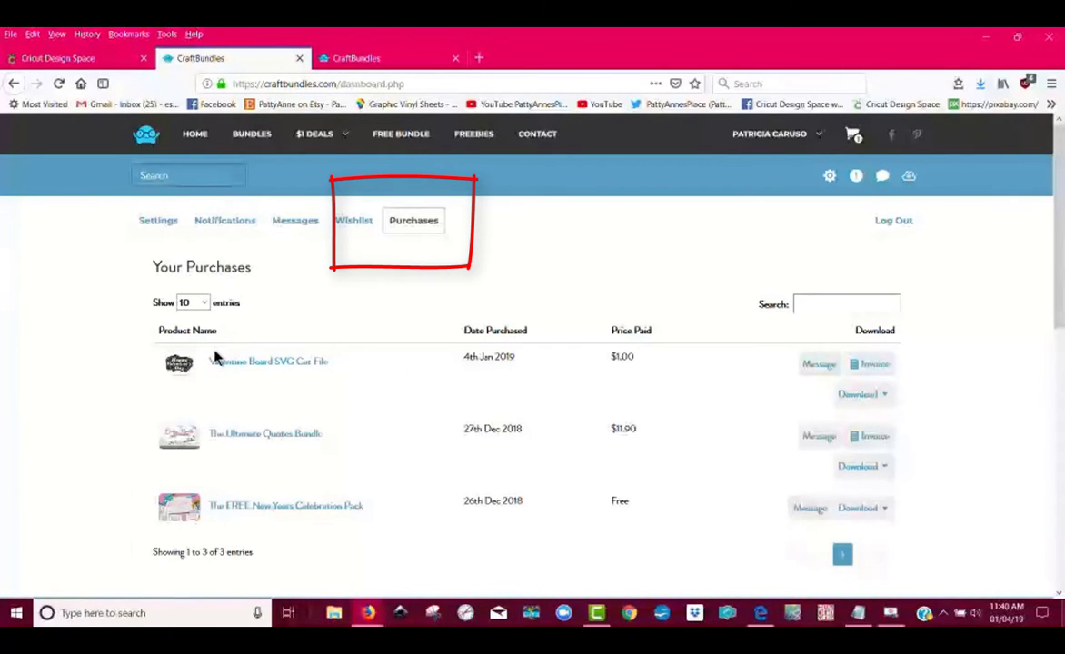
Download the purchased Valentine Board SVG Cut File as S_IDN1461_HVD8_01.zip, saving it in the CraftBundles.com folder within Downloads.
scroll(337, 442, "down", 3)
scroll(332, 455, "up", 3)
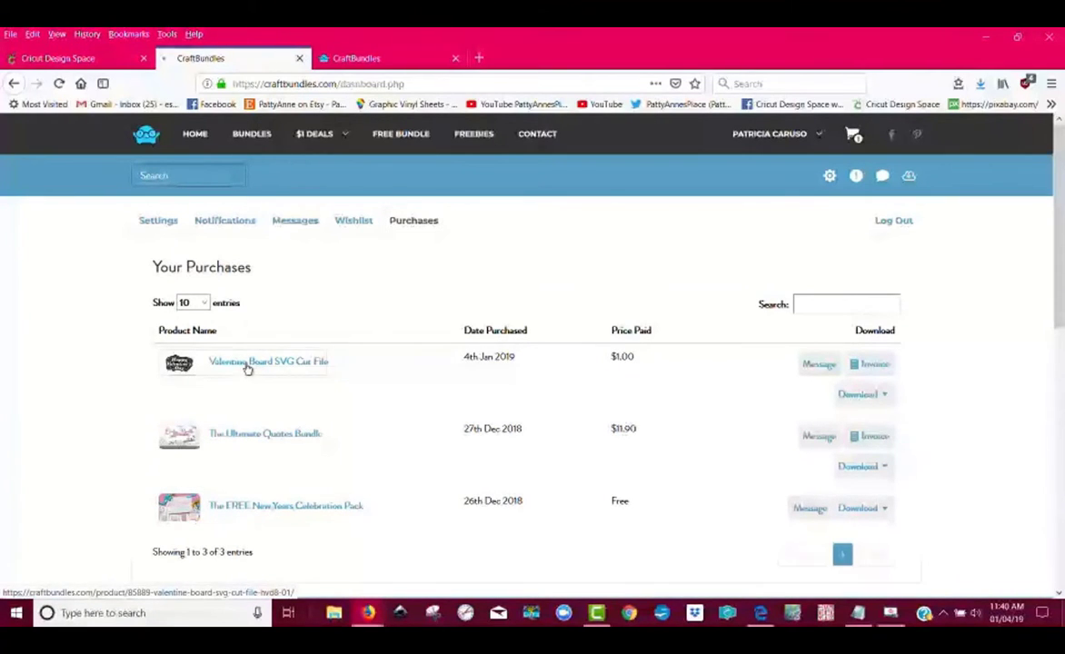
left_click(246, 366)
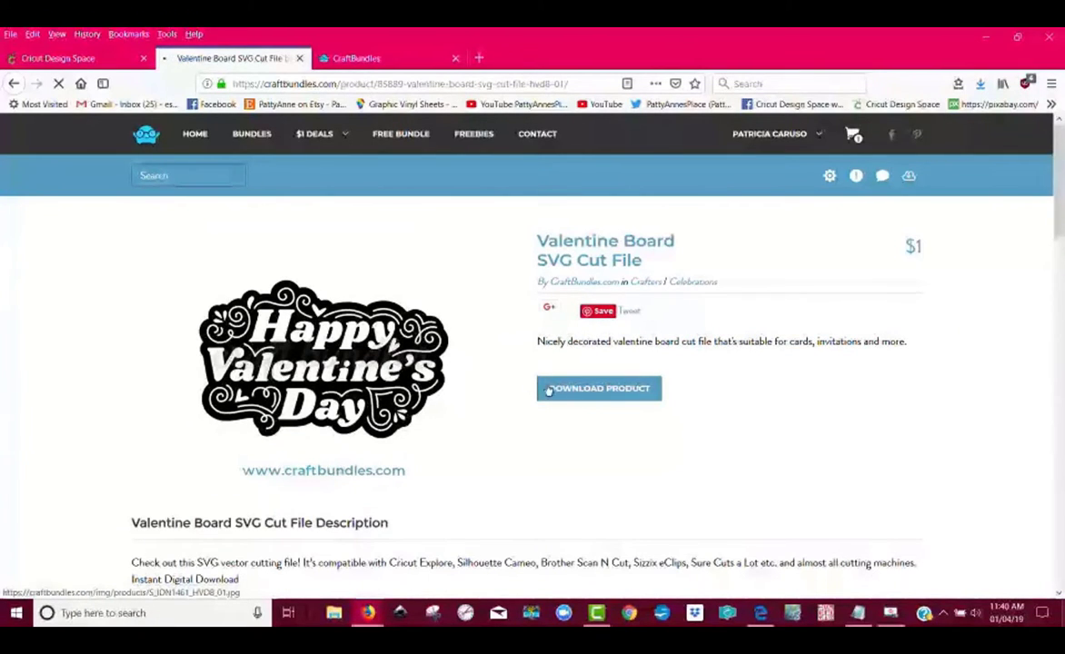
left_click(632, 393)
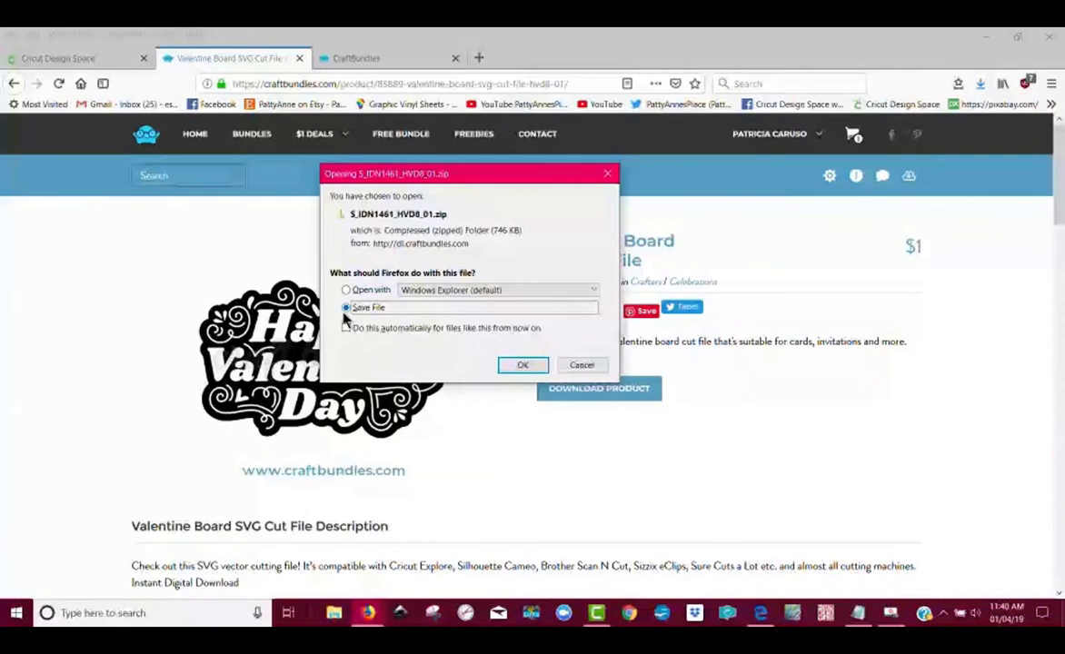
left_click(523, 364)
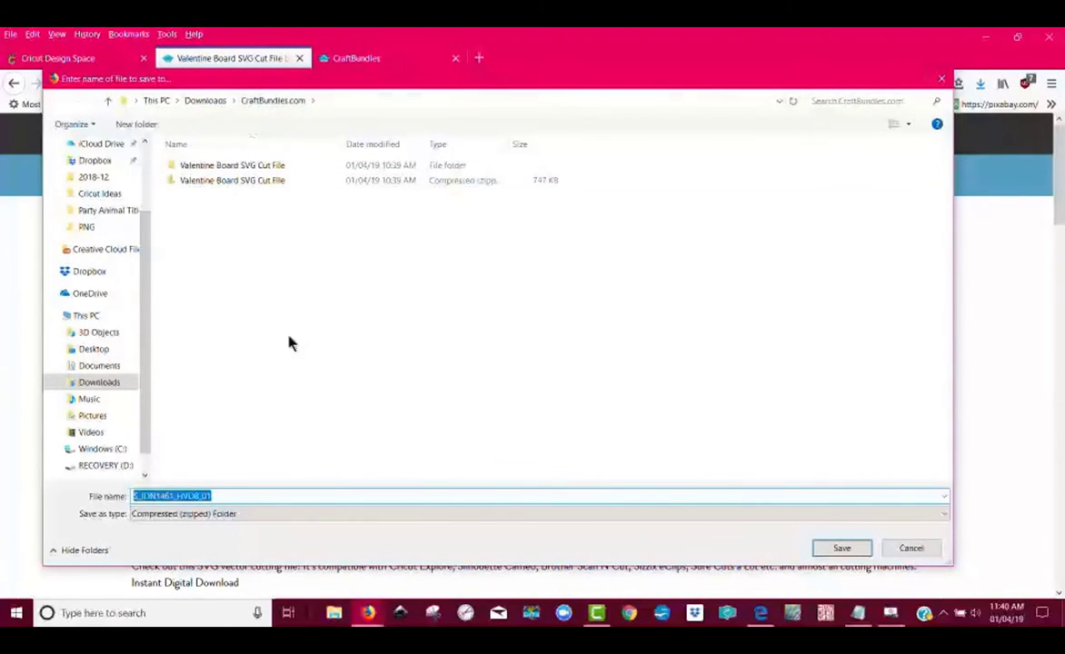
left_click(836, 548)
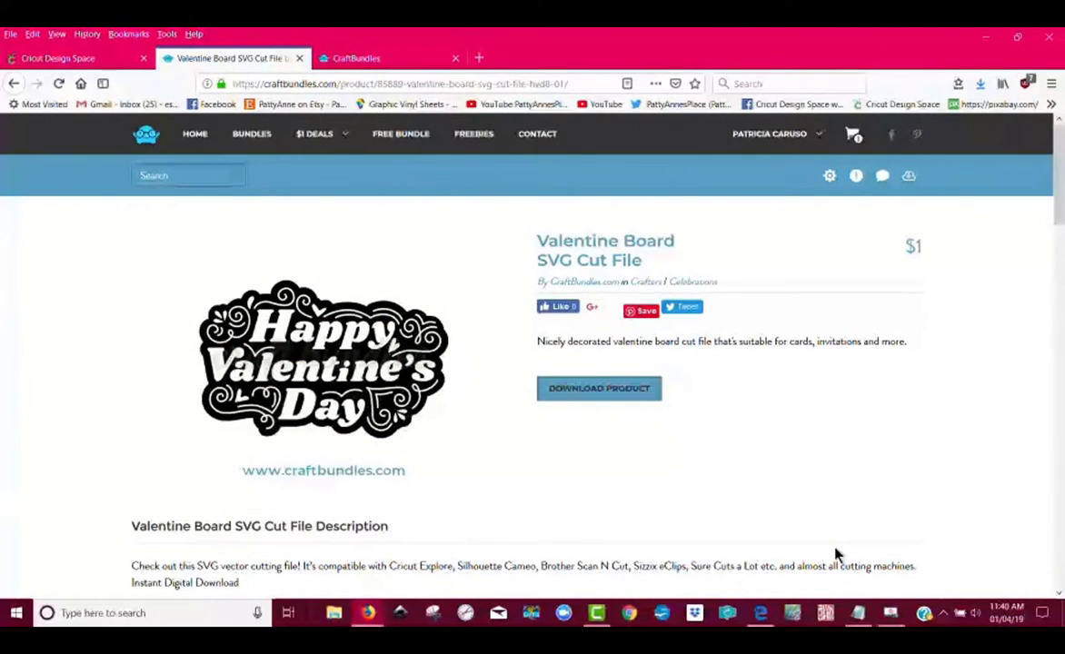
Switch to File Explorer and open the S_IDN1461_HVD8_01 zip file in the CraftBundles.com folder of Downloads.
left_click(336, 615)
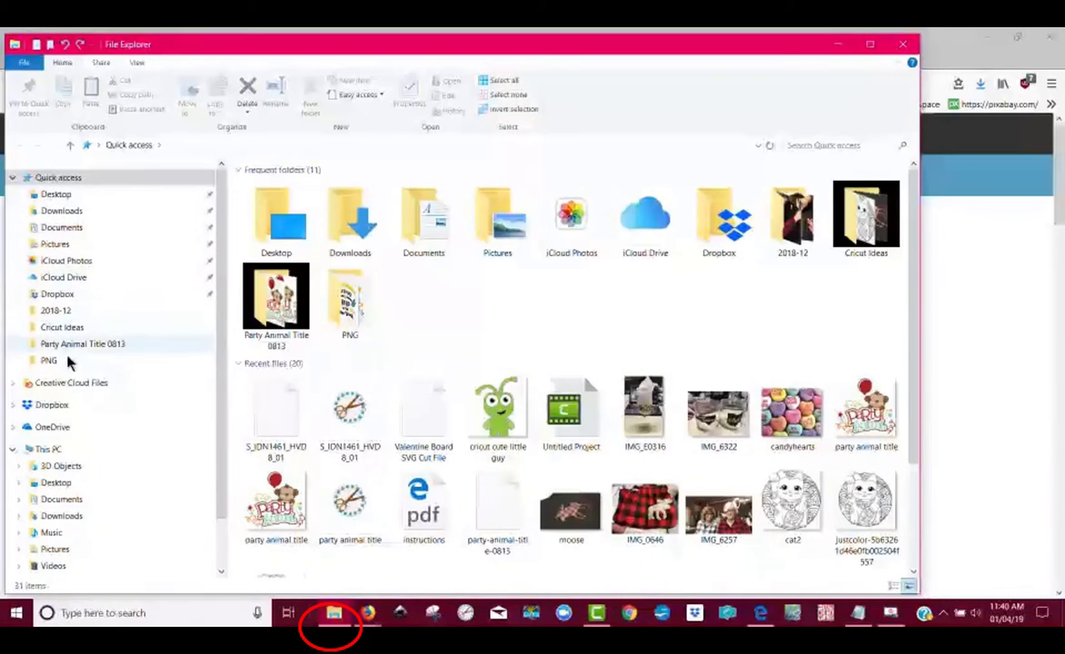
left_click(70, 212)
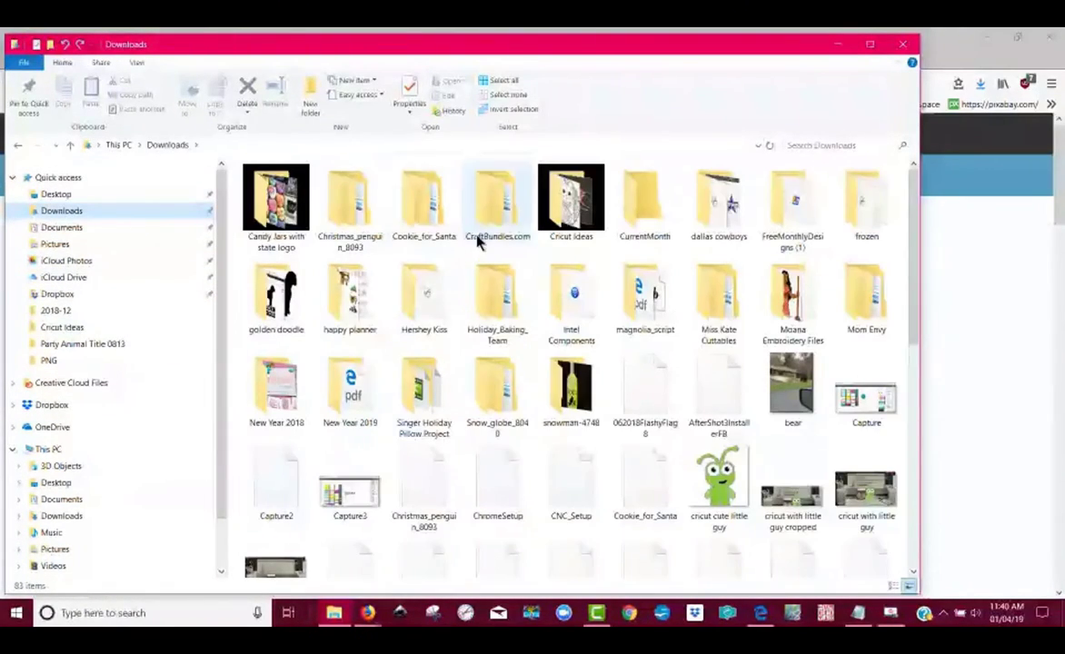
left_click(489, 227)
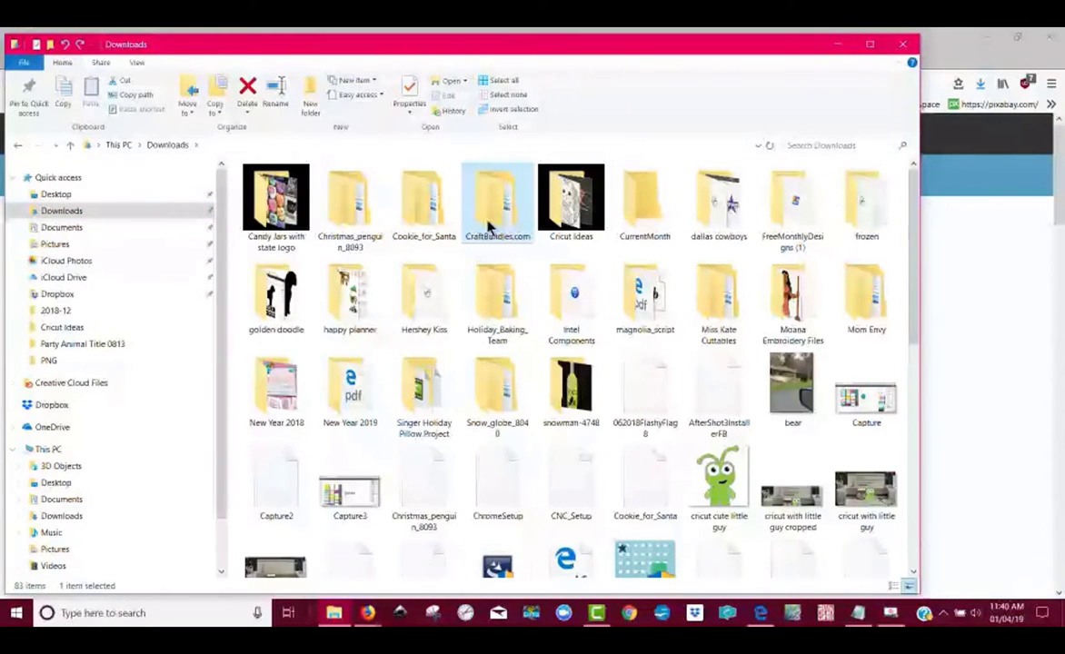
double_click(489, 227)
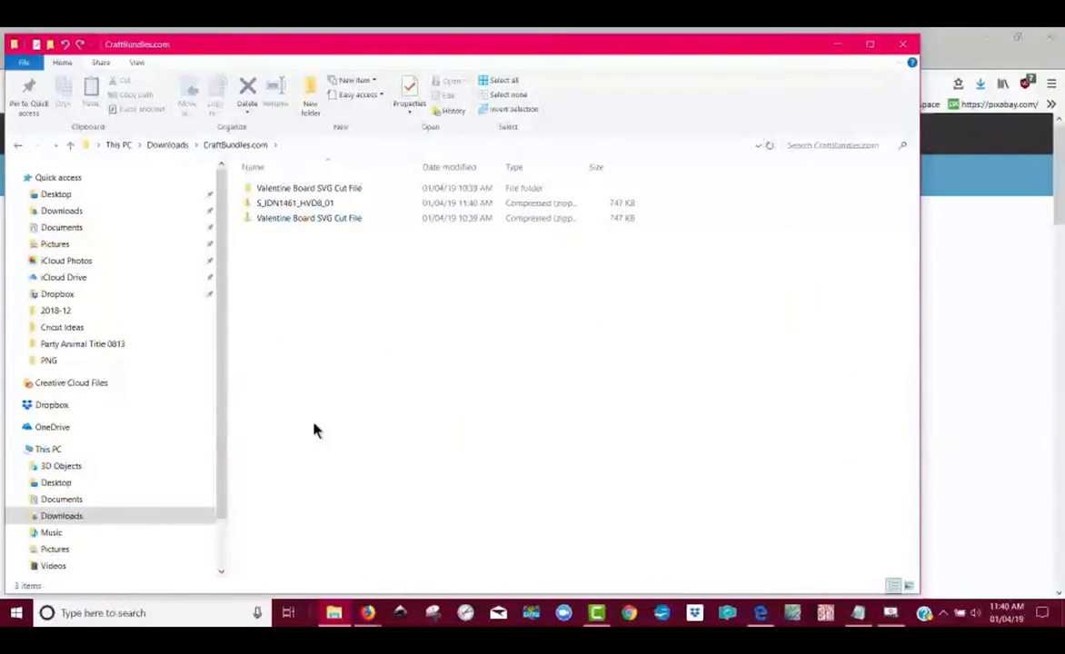
double_click(300, 207)
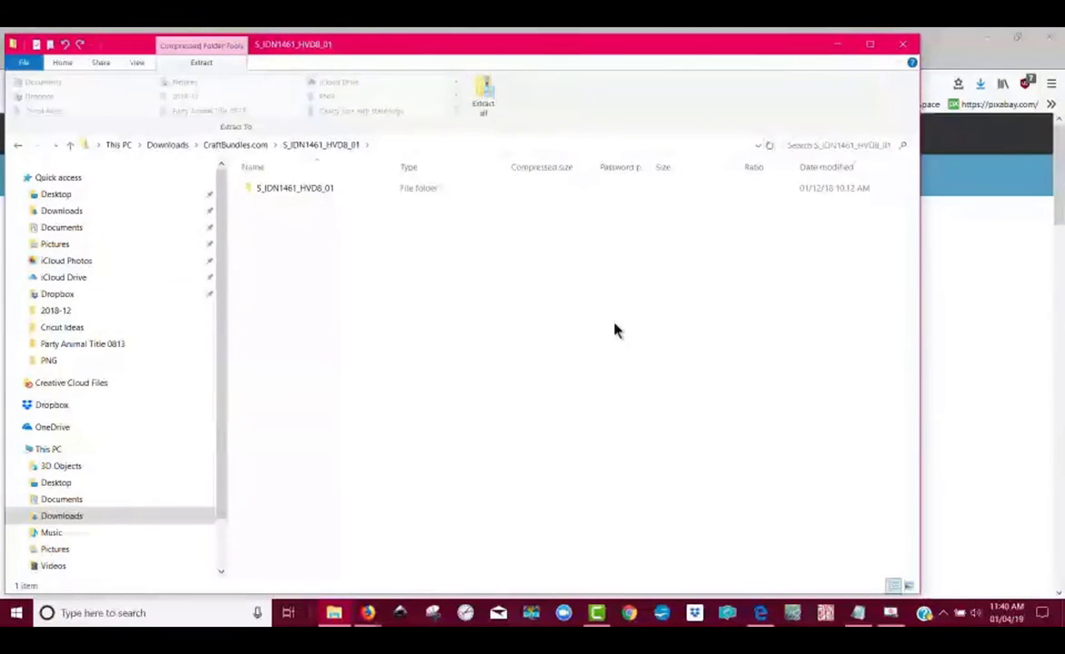
Extract all files from the zip to the suggested destination folder and open the extracted S_IDN1461_HVD8_01 subfolder.
left_click(280, 188)
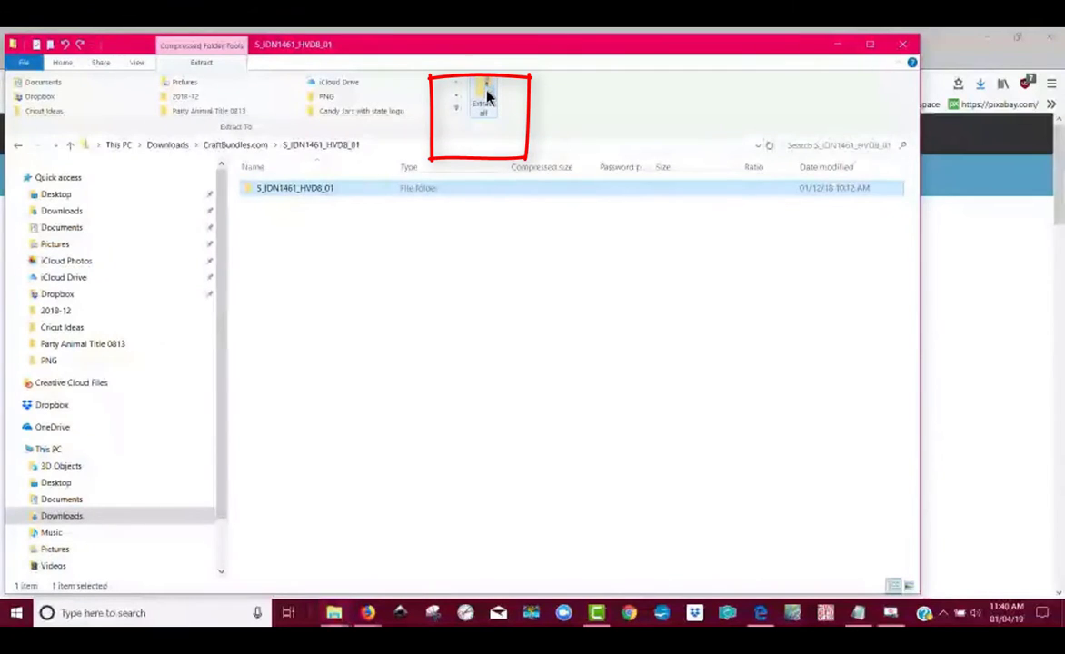
left_click(487, 98)
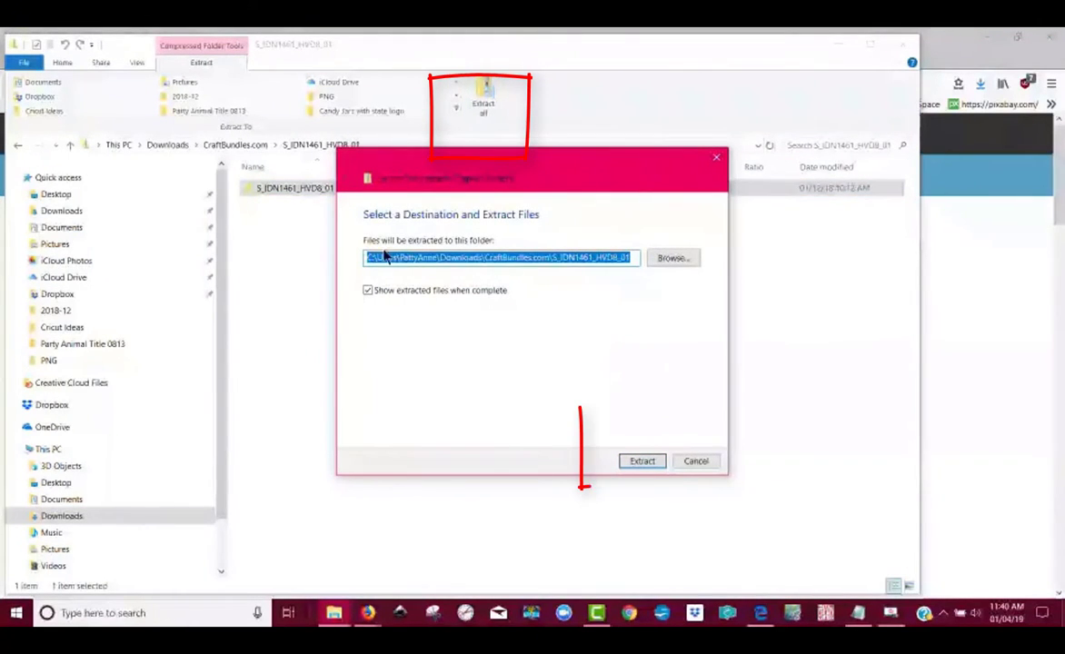
left_click(645, 464)
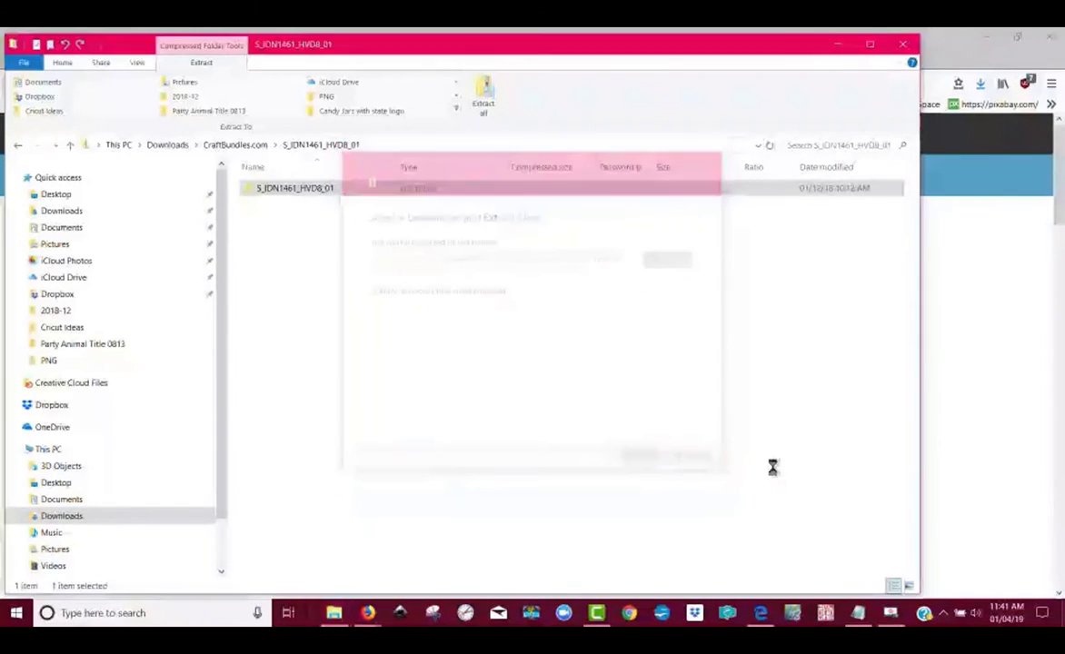
left_click(304, 194)
double_click(304, 190)
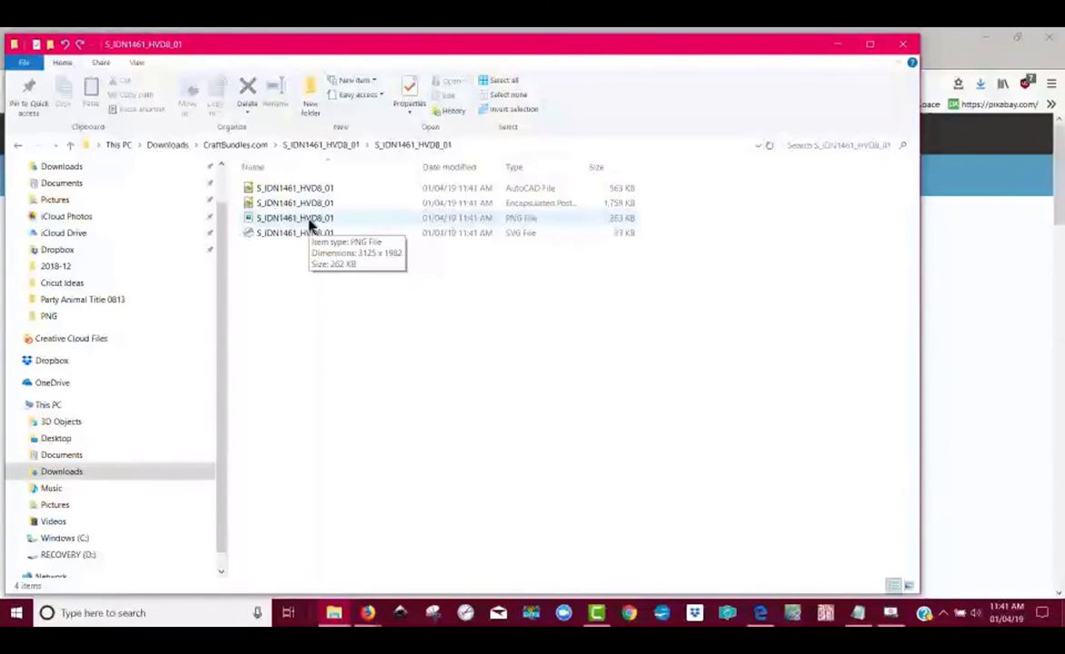
View the extracted files as extra large icons to compare the formats, and close both File Explorer windows.
left_click(137, 62)
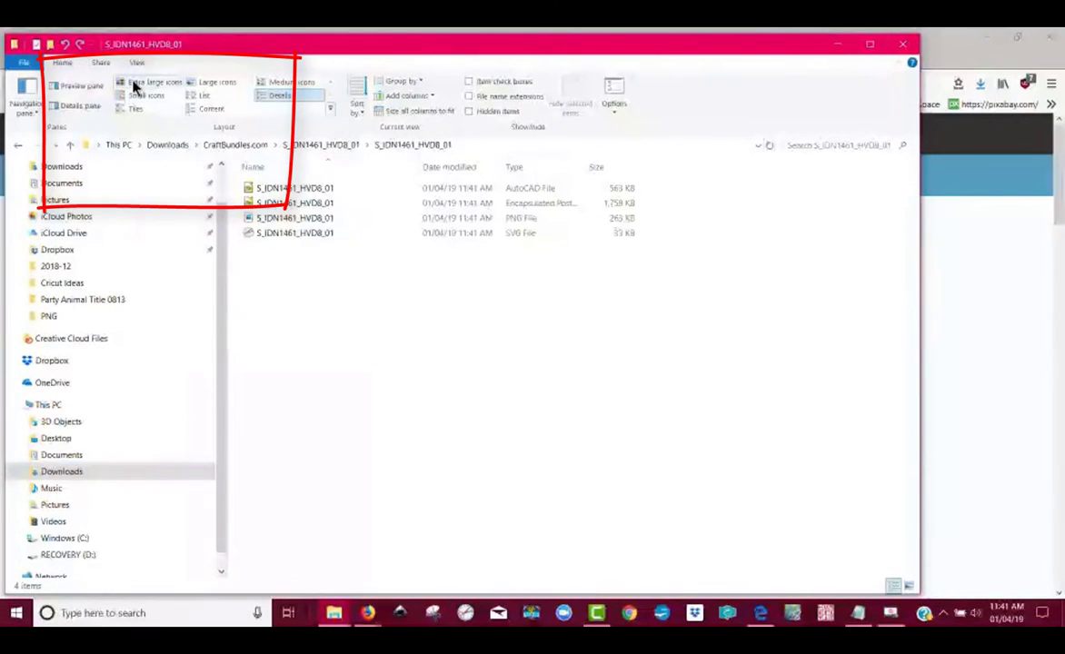
left_click(134, 84)
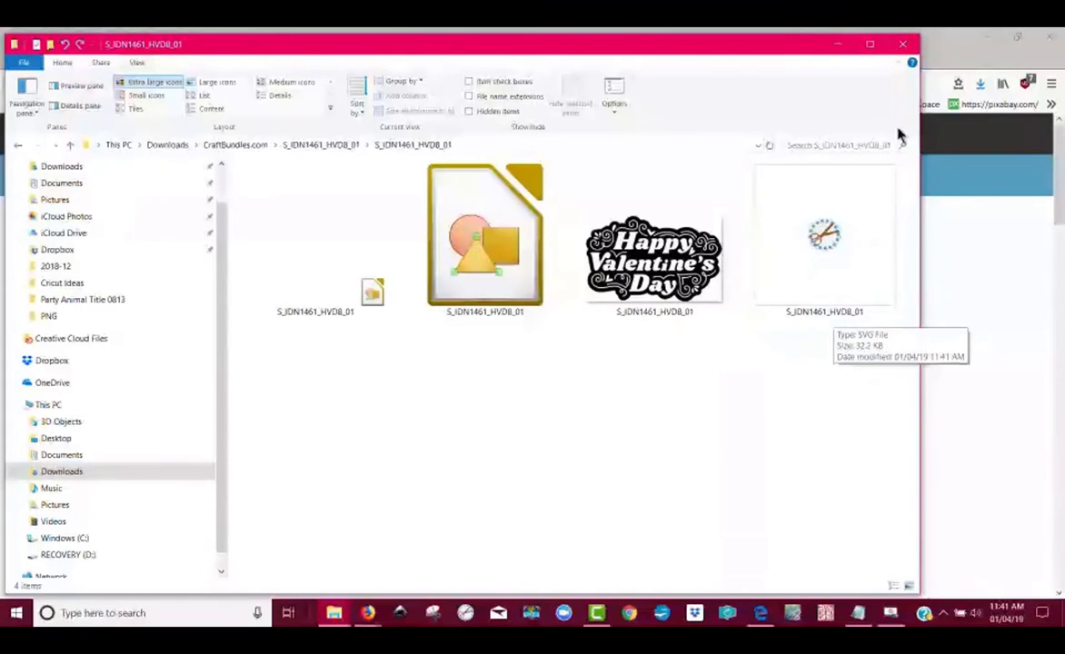
left_click(903, 46)
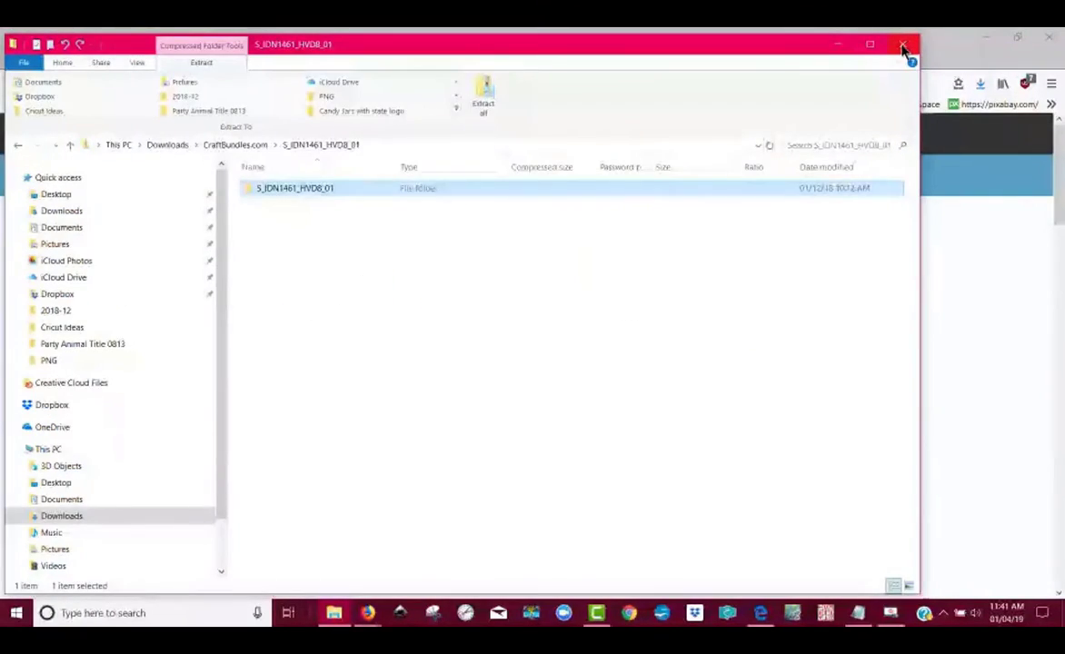
left_click(903, 46)
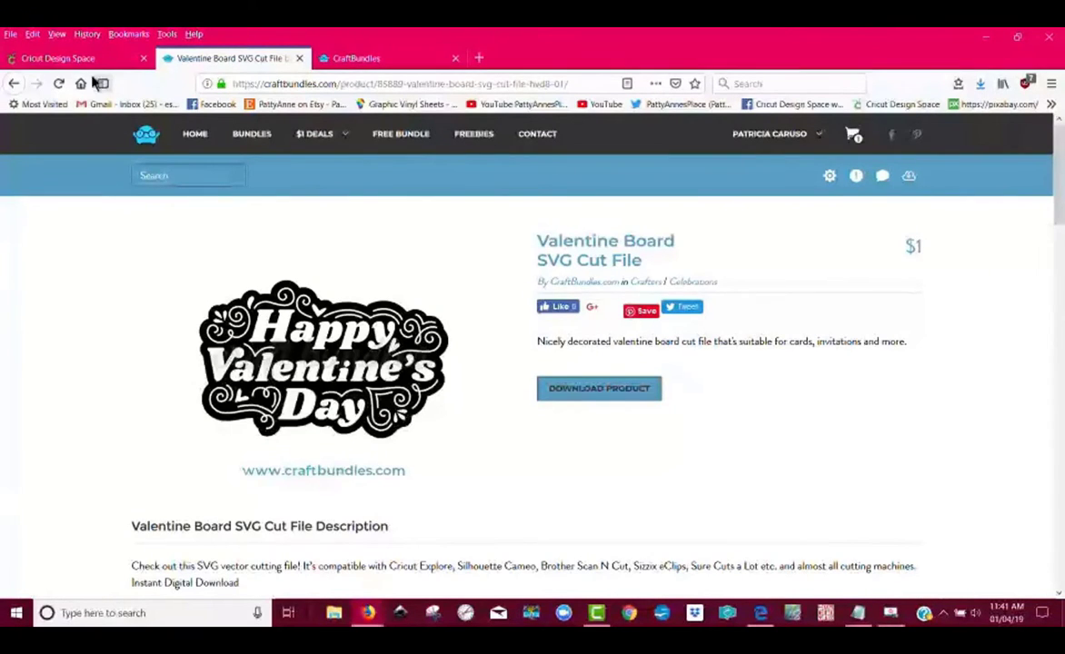
Switch to Cricut Design Space and start an image upload, browsing for a file on the computer.
left_click(60, 59)
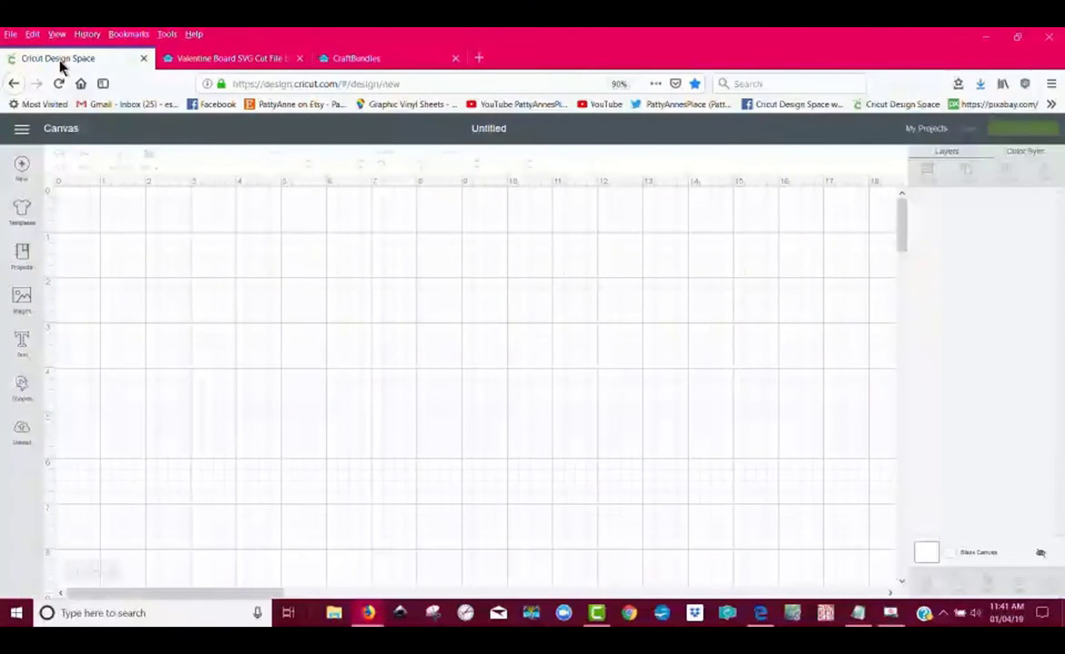
left_click(22, 430)
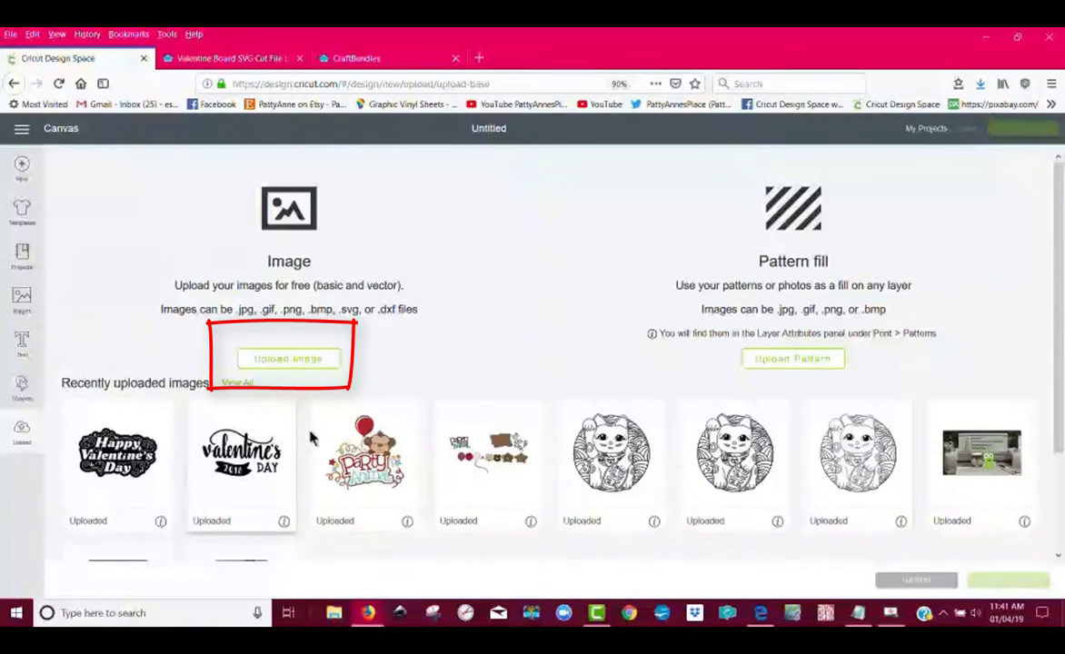
left_click(312, 364)
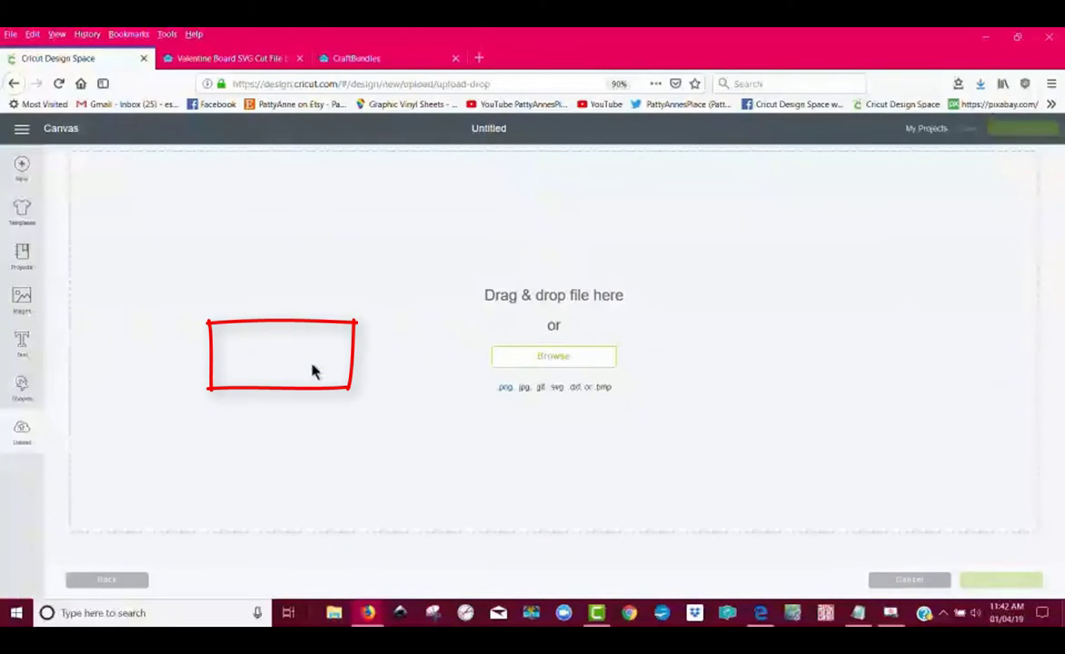
left_click(582, 363)
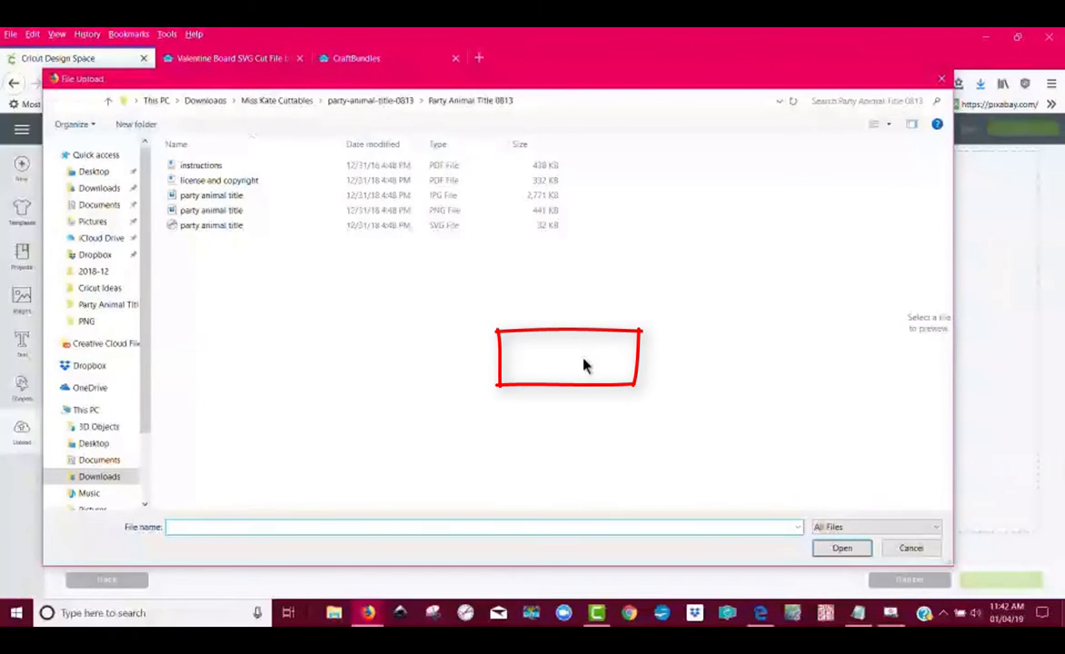
Load the SVG version of S_IDN1461_HVD8_01 from the extracted folder inside Downloads > CraftBundles.com.
left_click(99, 189)
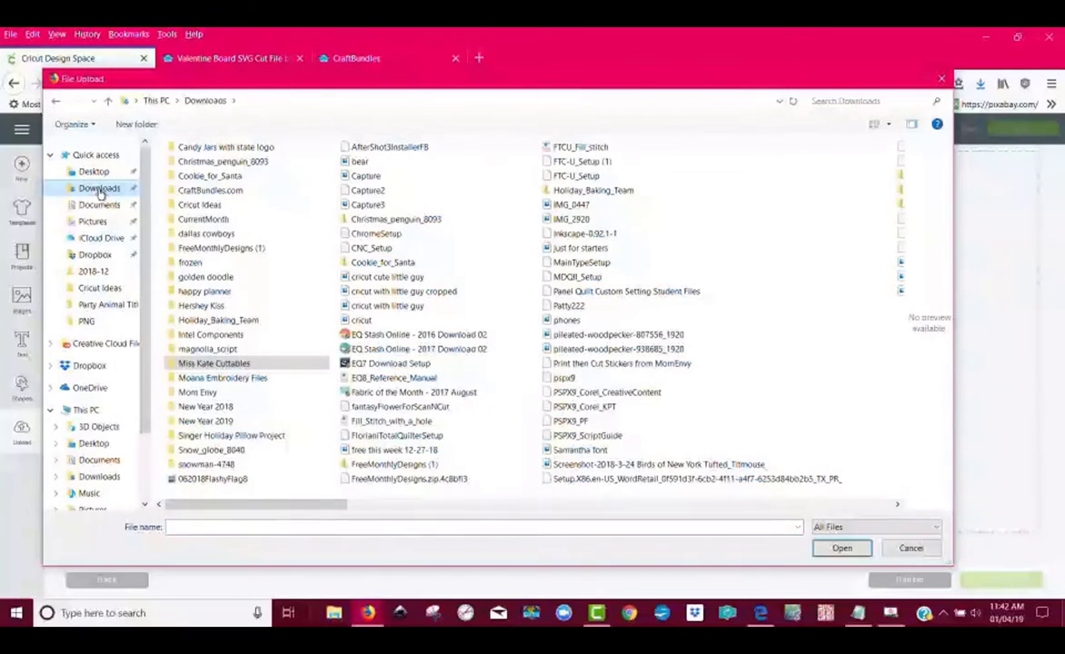
double_click(211, 190)
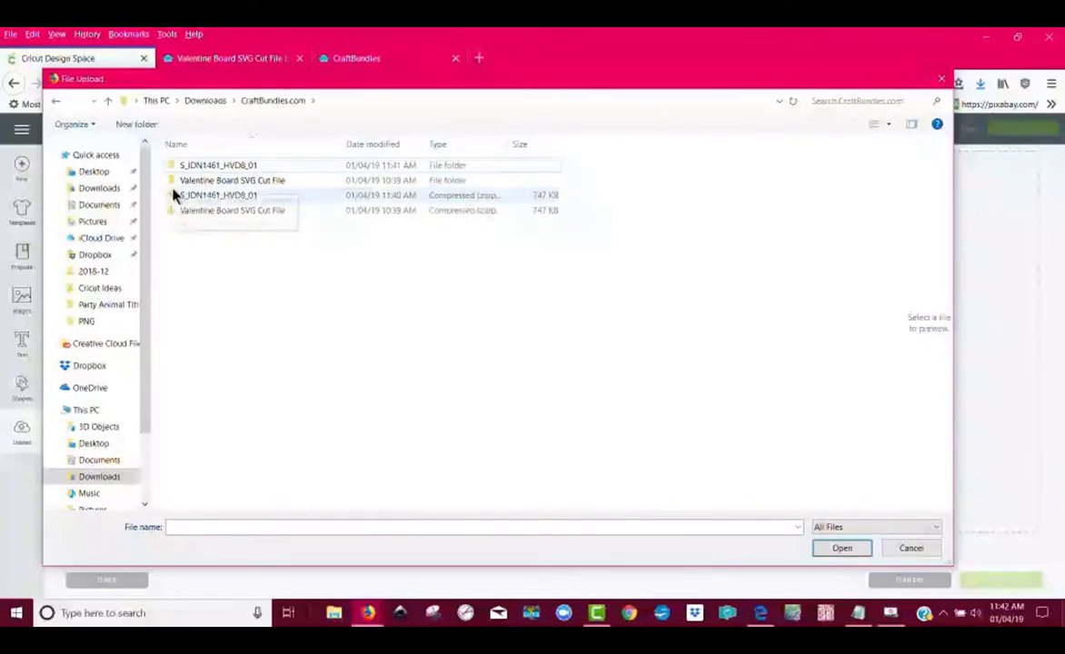
left_click(250, 169)
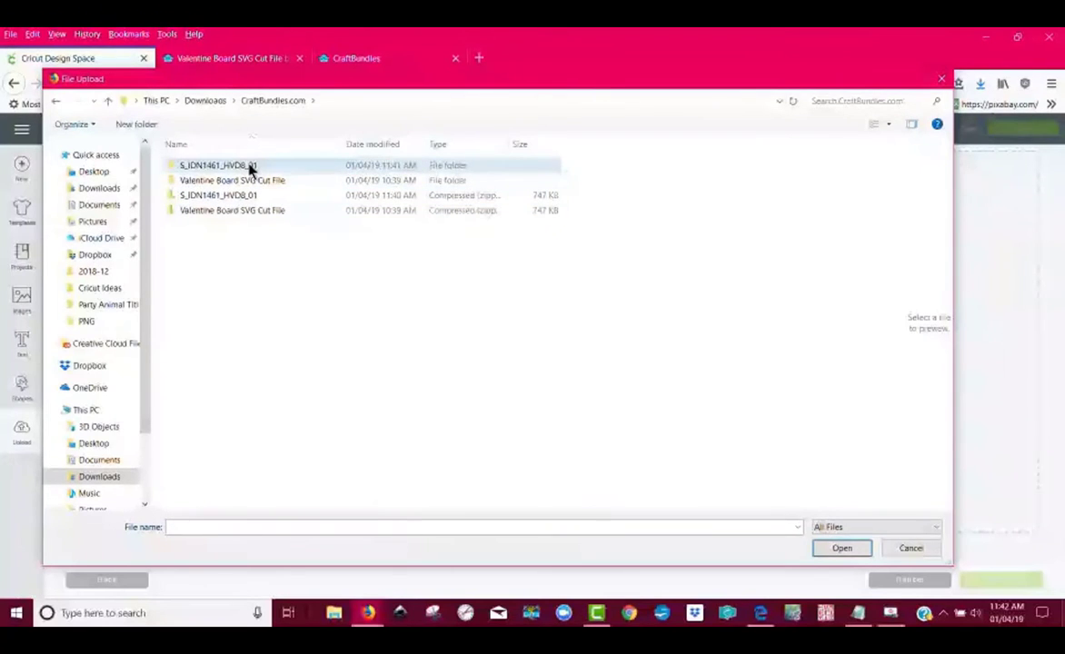
double_click(252, 169)
double_click(218, 166)
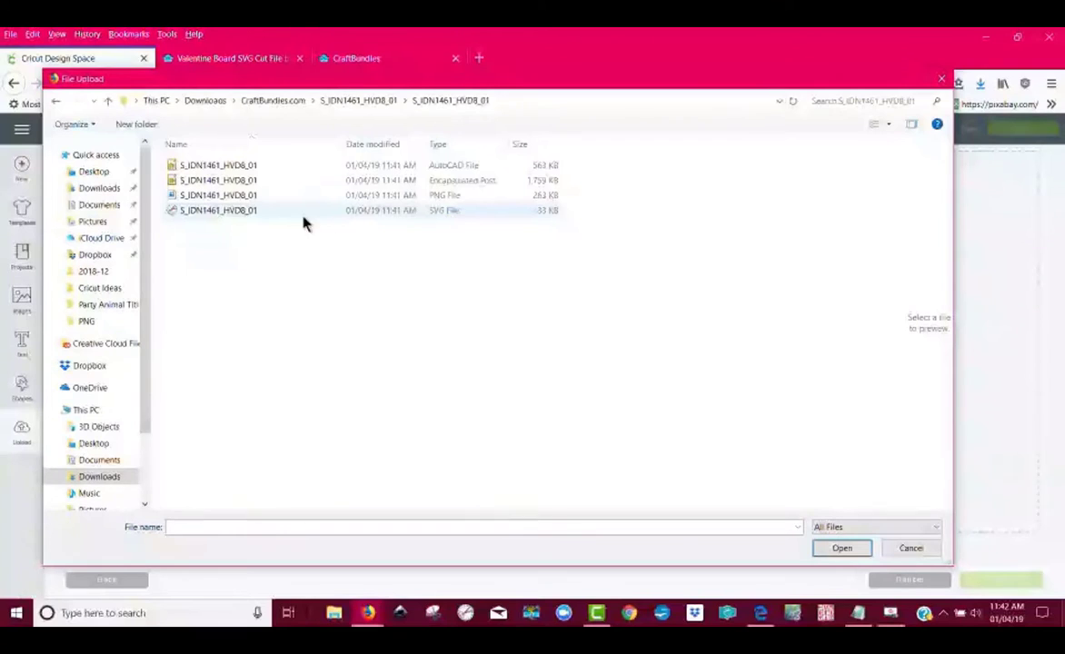
left_click(243, 214)
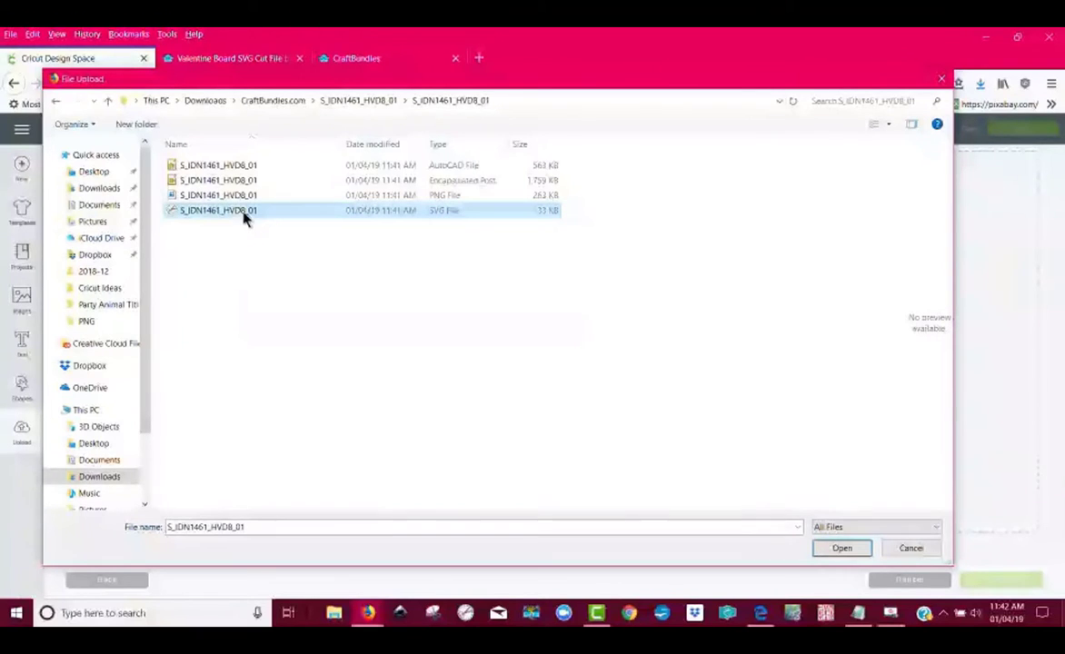
left_click(866, 551)
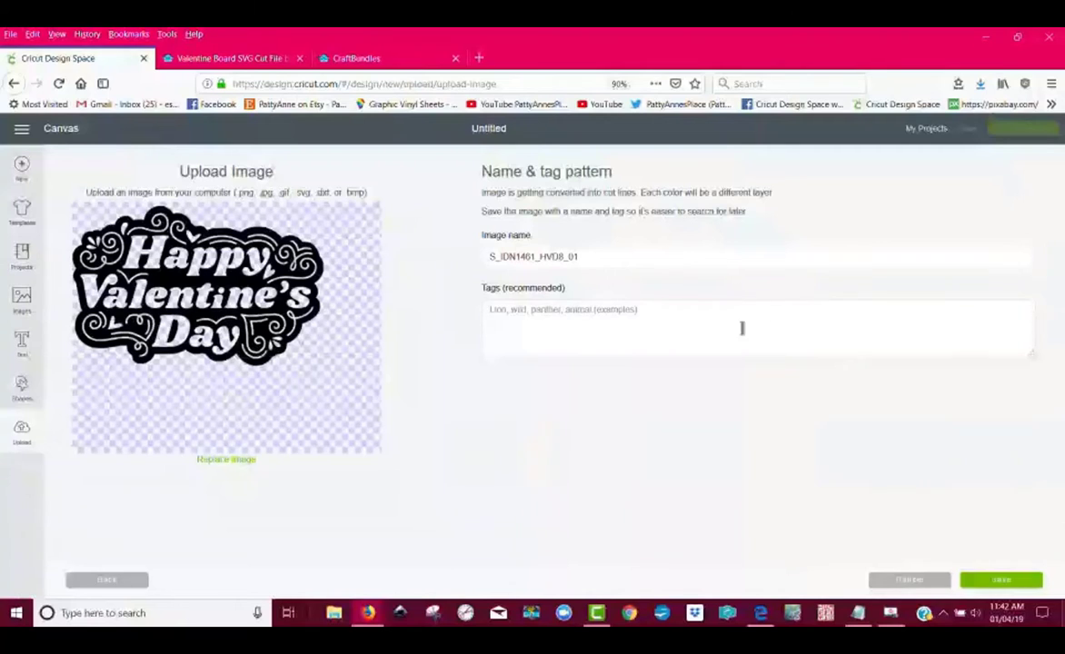
Save the uploaded Happy Valentine's Day image without tags and insert it onto the canvas, leaving it deselected.
left_click(545, 314)
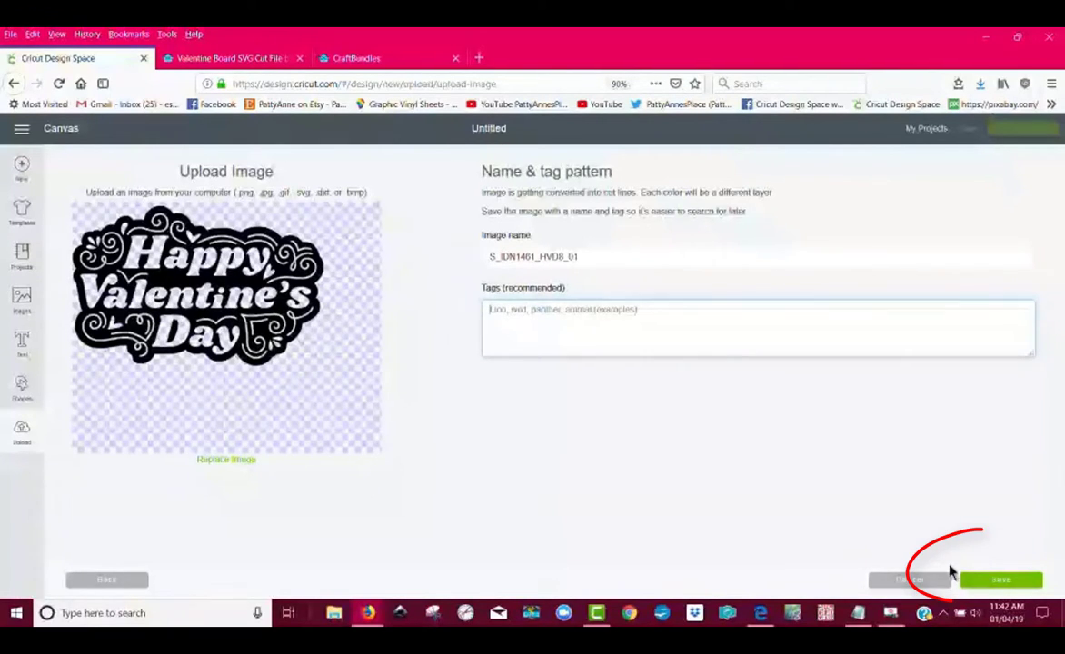
left_click(1000, 580)
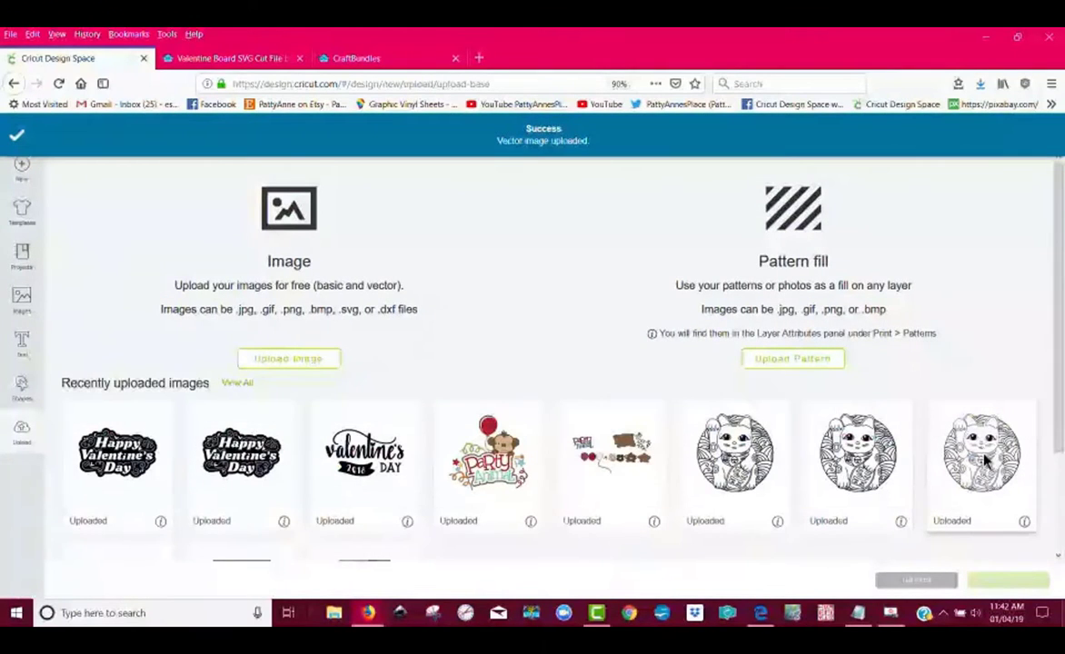
left_click(132, 472)
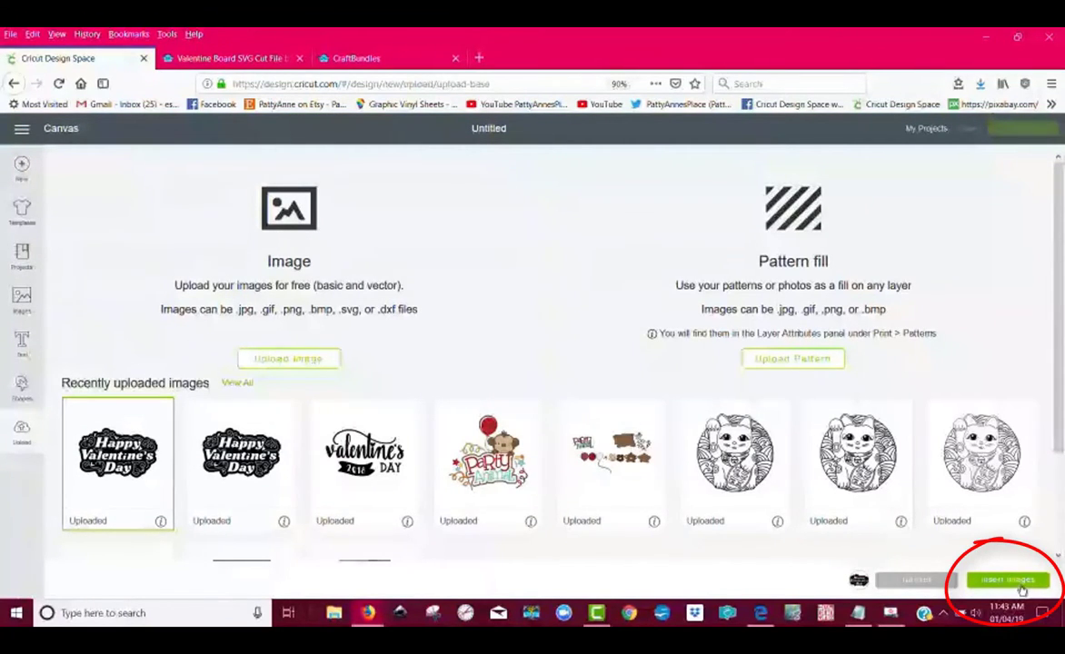
left_click(1007, 580)
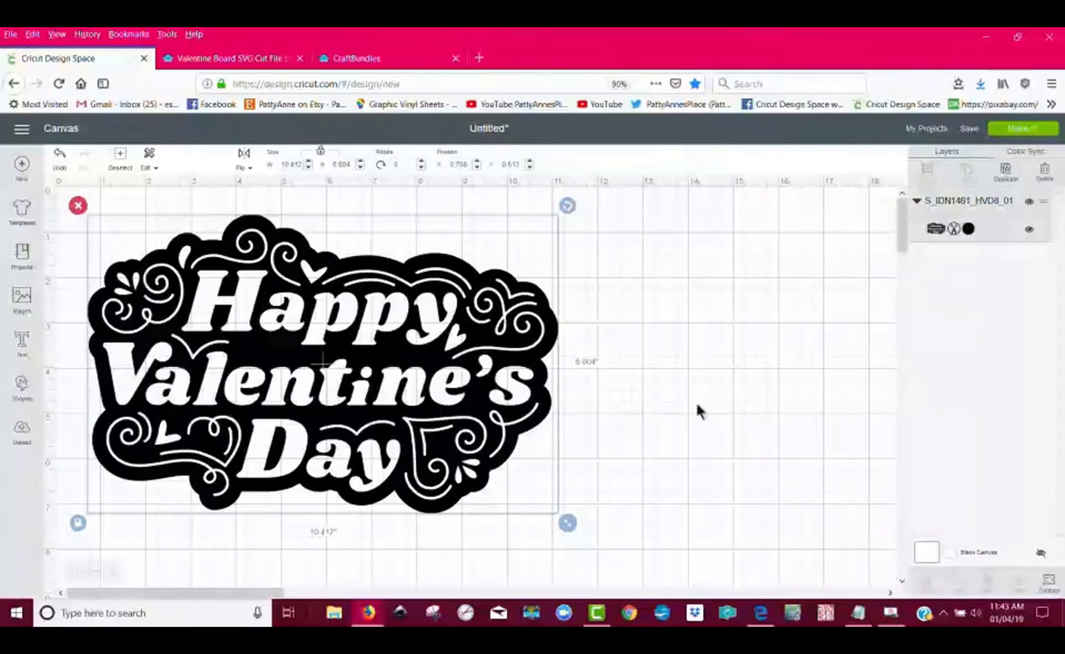
left_click(954, 560)
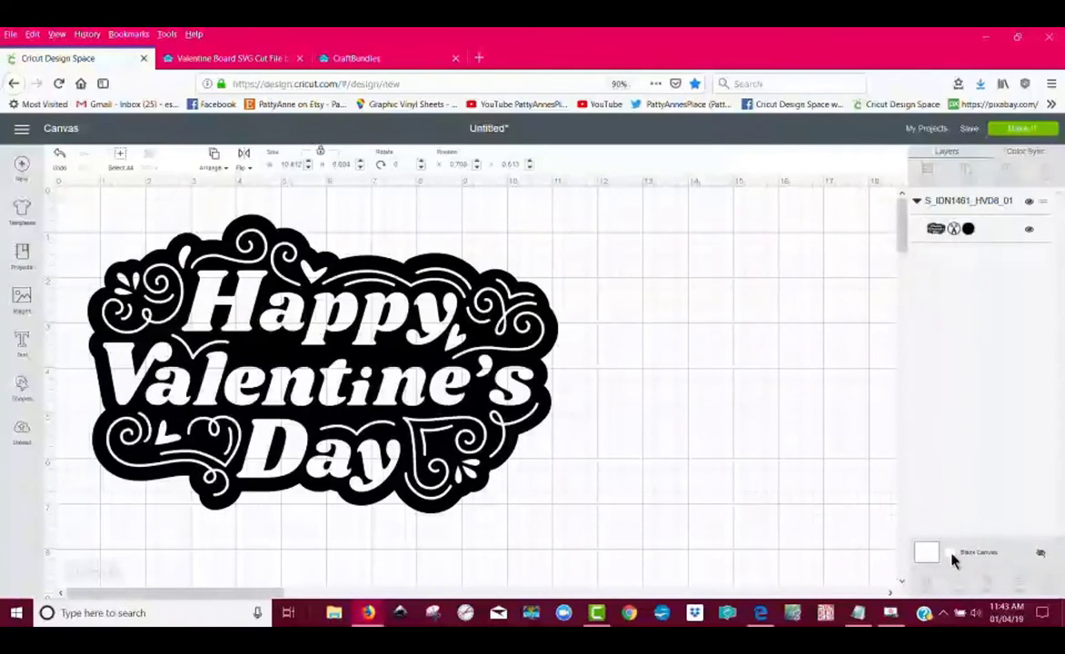
Set the canvas background color to light teal (#94D2BC).
left_click(808, 309)
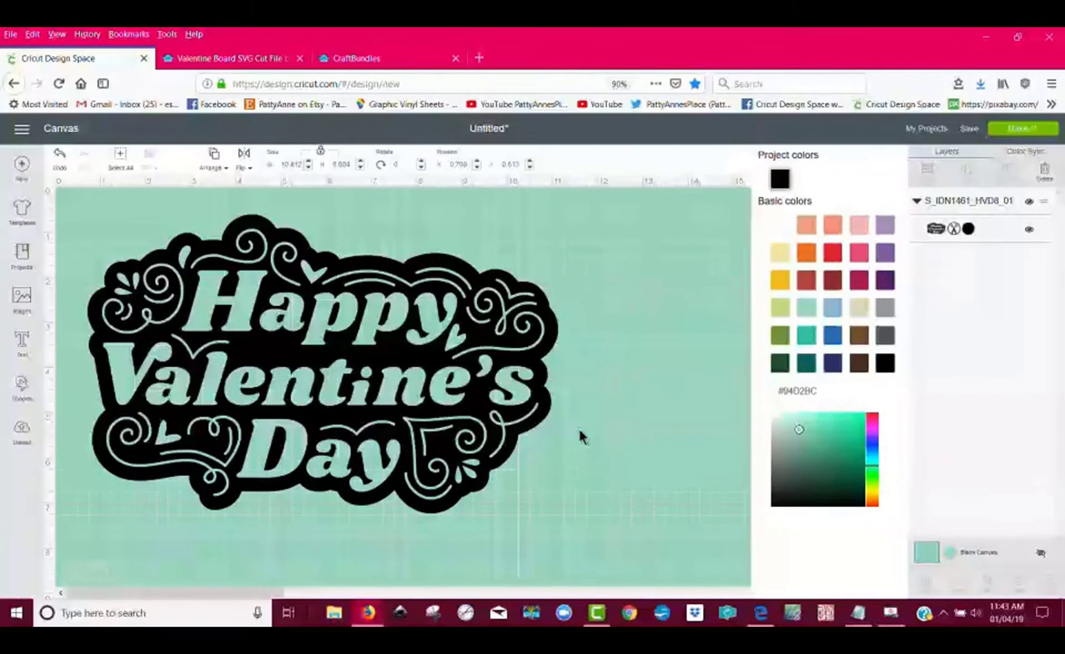
left_click(574, 397)
Duplicate the Happy Valentine's Day image and spread the two apart, with the copy to the right and the original to the left.
left_click(450, 369)
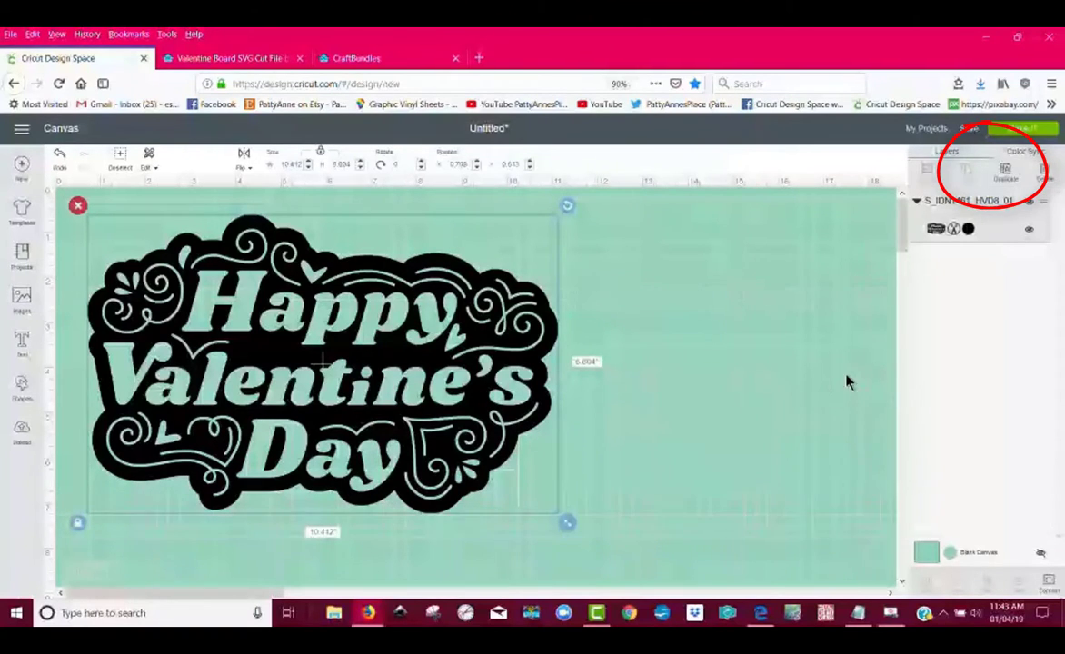
left_click(1013, 176)
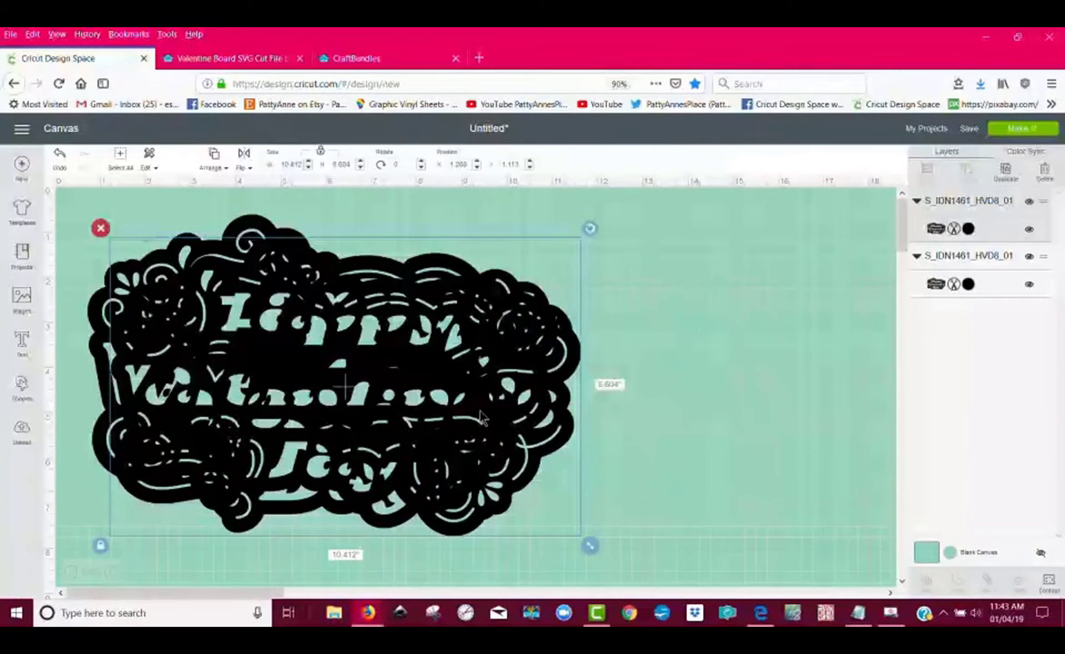
left_click_drag(518, 405, 723, 370)
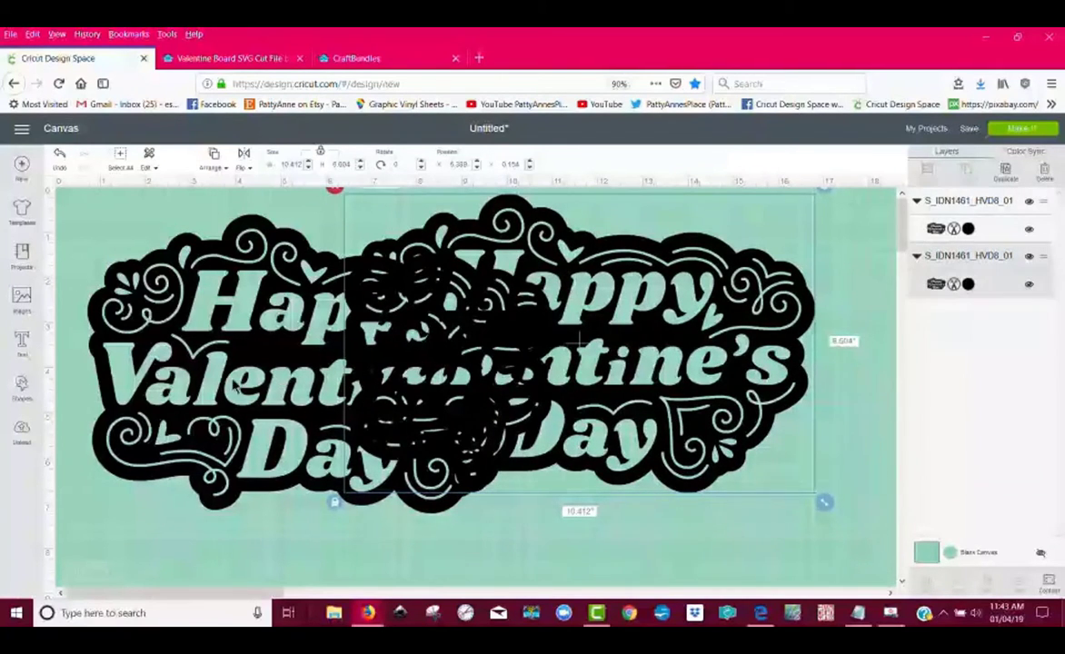
left_click_drag(291, 409, 87, 439)
key("ctrl+z")
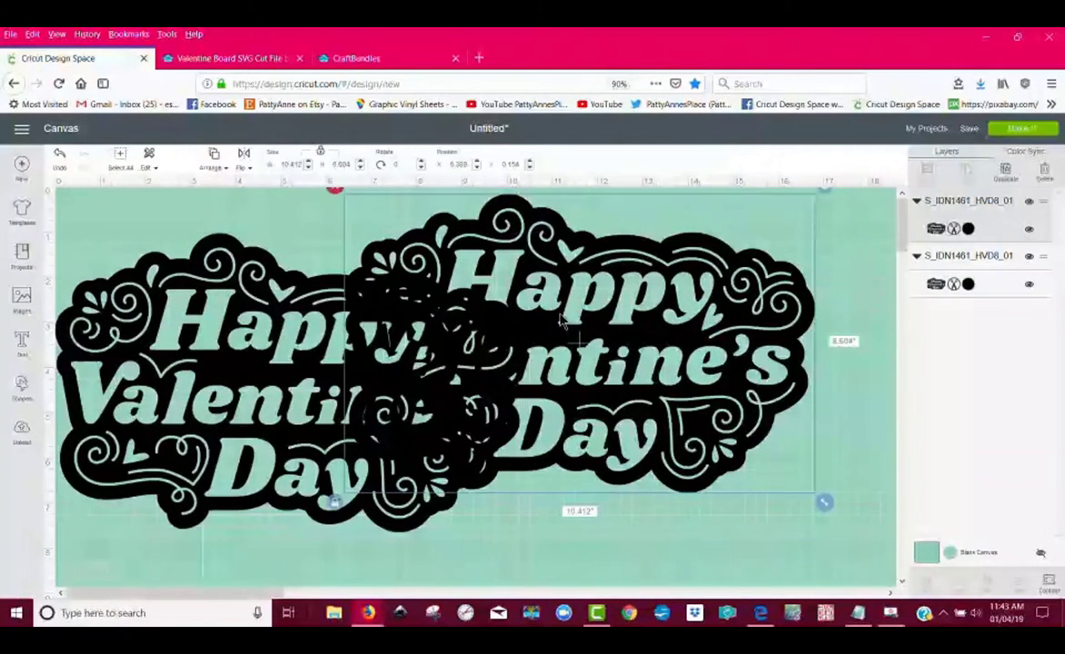
Hide the contours of the letters H and a in the copy's word Happy, and move the copy further right.
left_click(1049, 583)
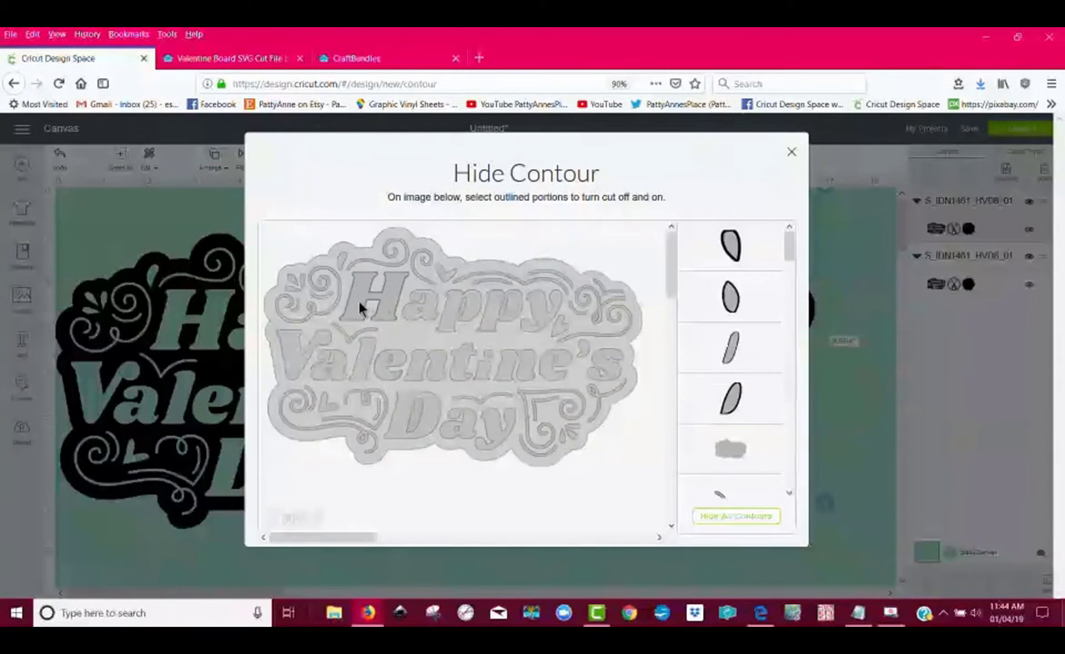
left_click(416, 317)
left_click(415, 318)
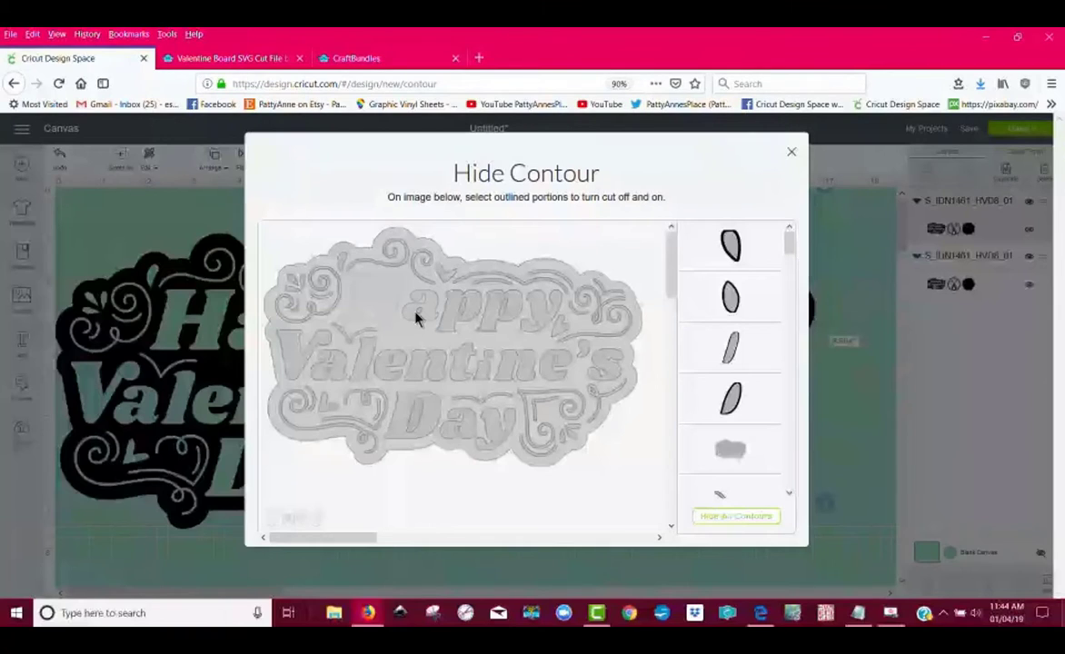
left_click(853, 393)
left_click_drag(637, 305, 704, 314)
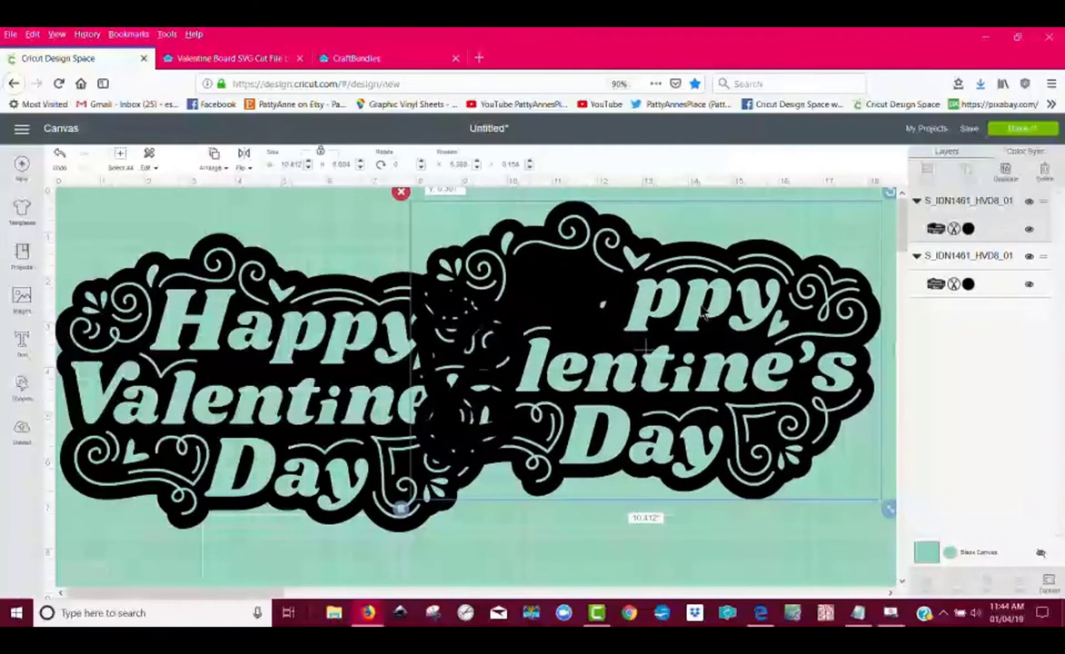
Hide all contours of the copy to make a solid cloud shape, and move it so it overlaps the original image.
left_click(1049, 583)
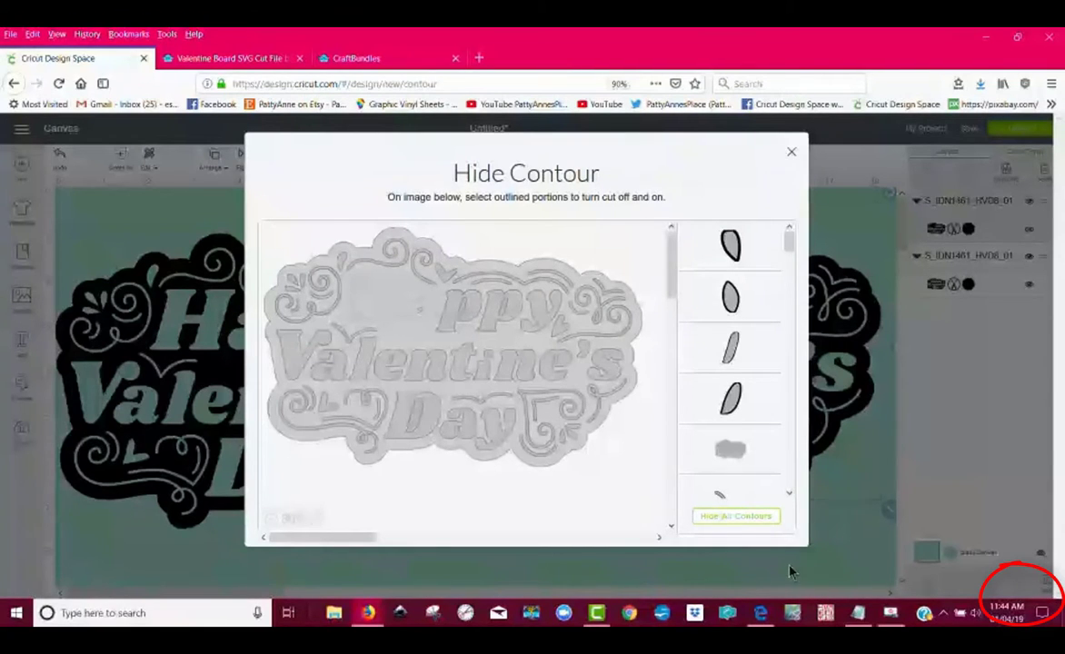
left_click(732, 518)
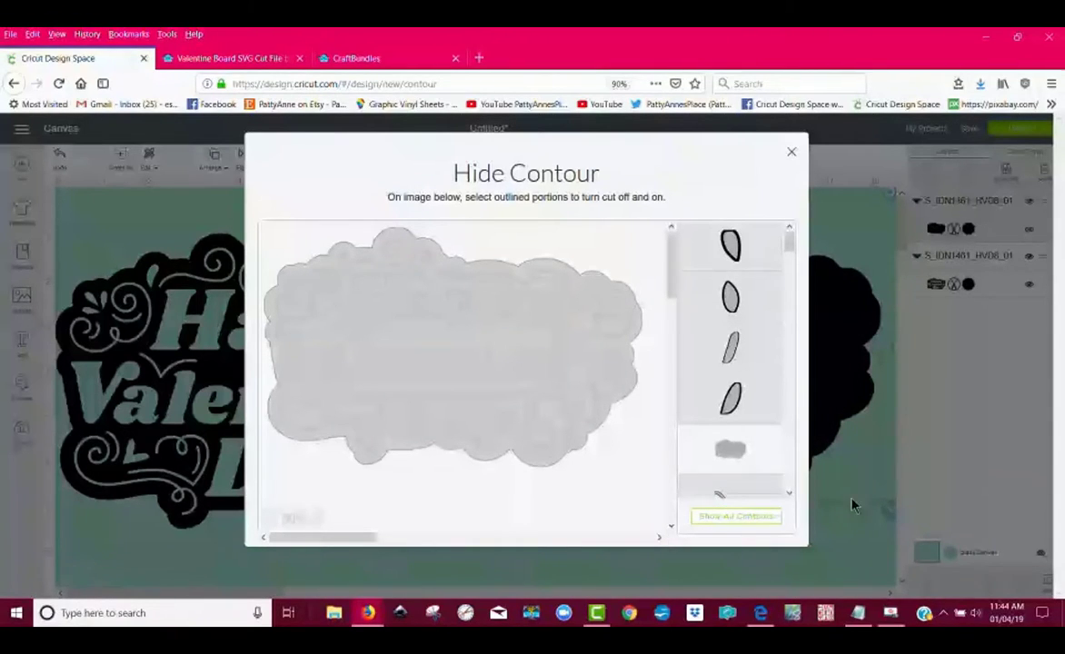
left_click(842, 536)
scroll(718, 422, "up", 3)
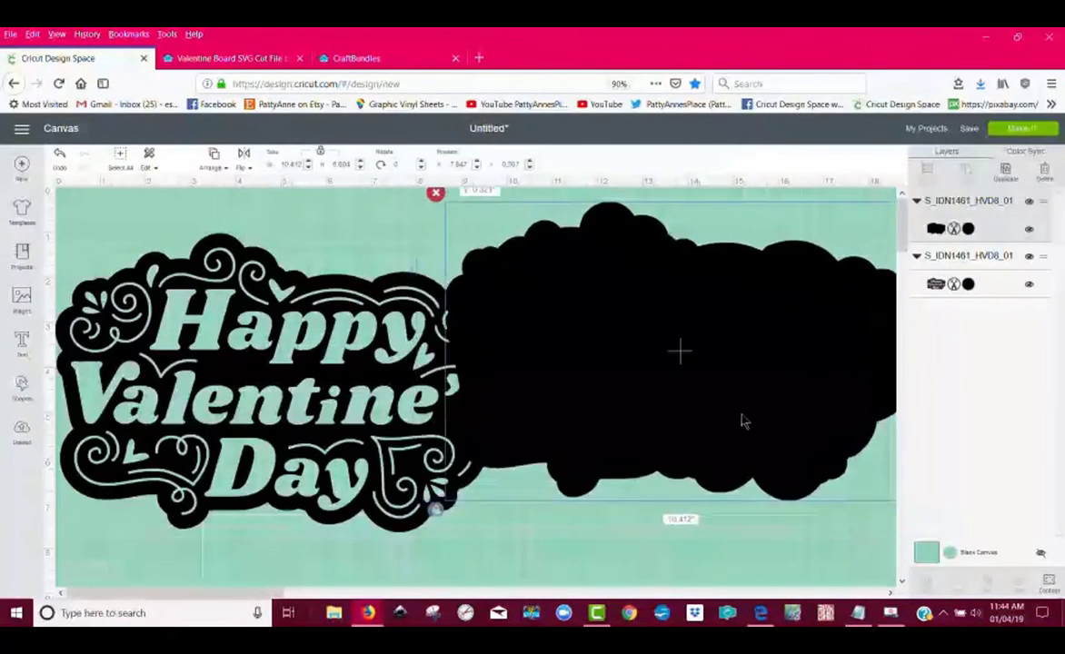
left_click_drag(802, 420, 439, 418)
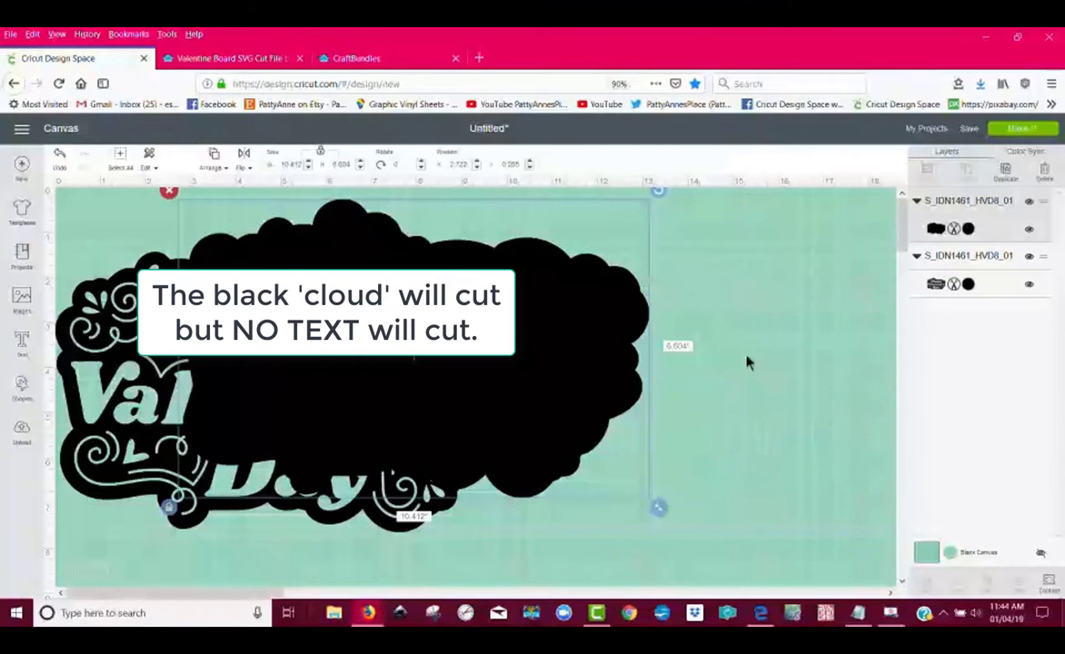
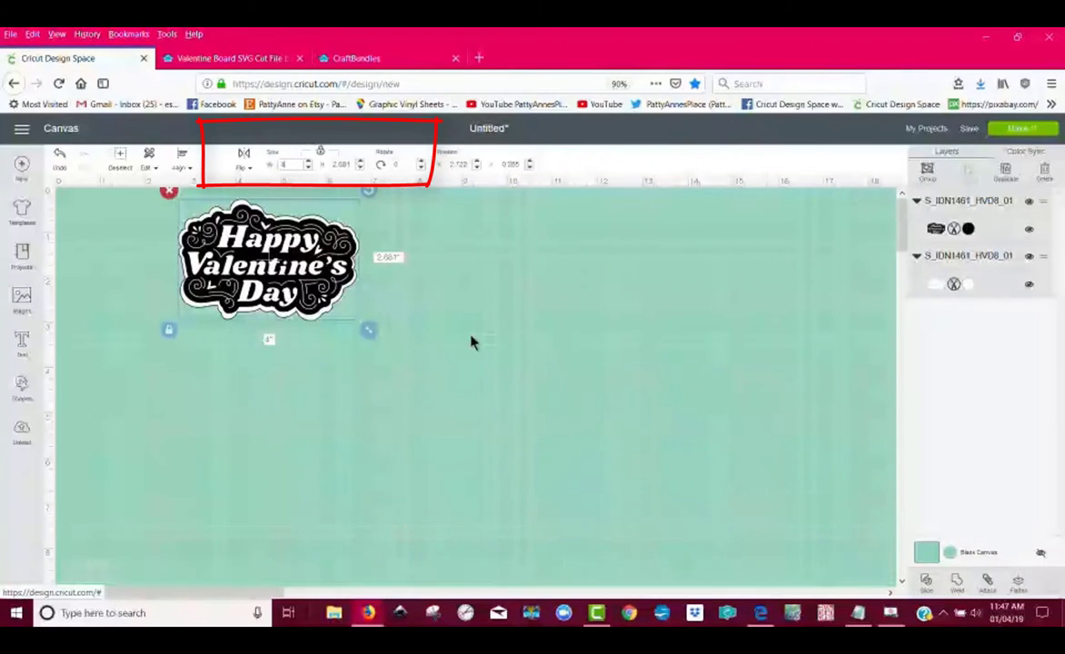
Preview the two cutting mats for the resized layered design, and return to the canvas.
left_click(456, 362)
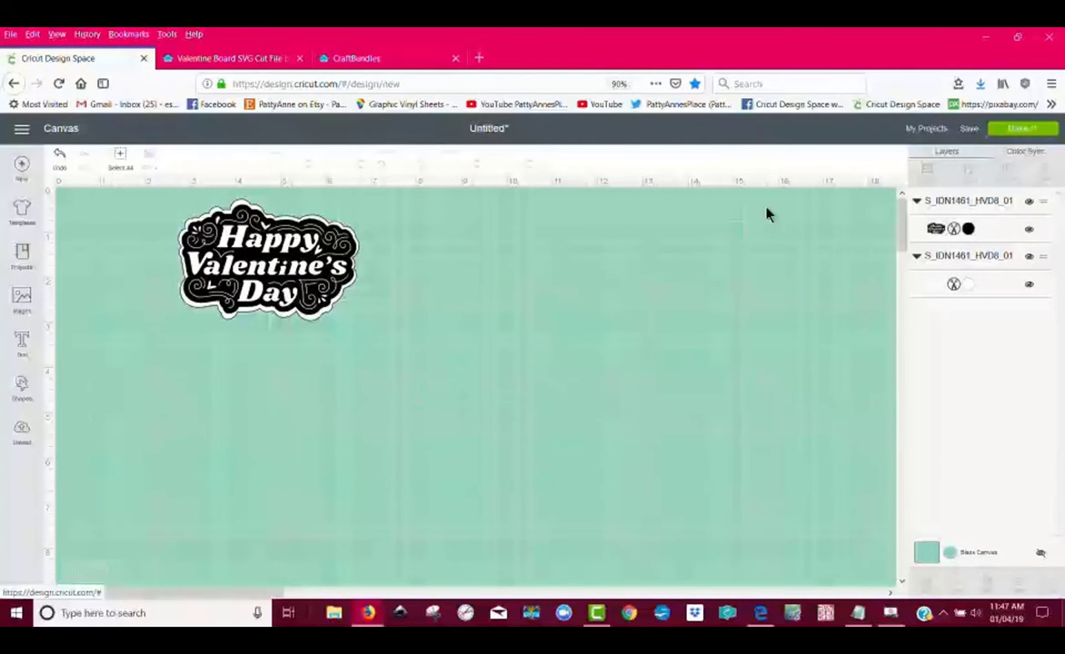
left_click(1025, 129)
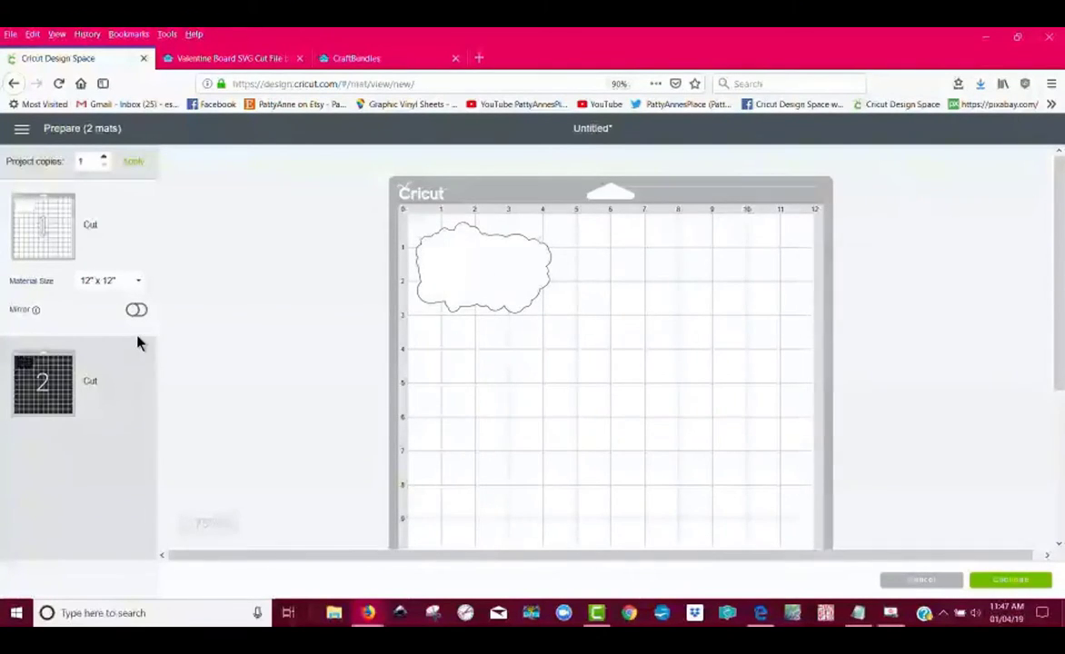
left_click(52, 365)
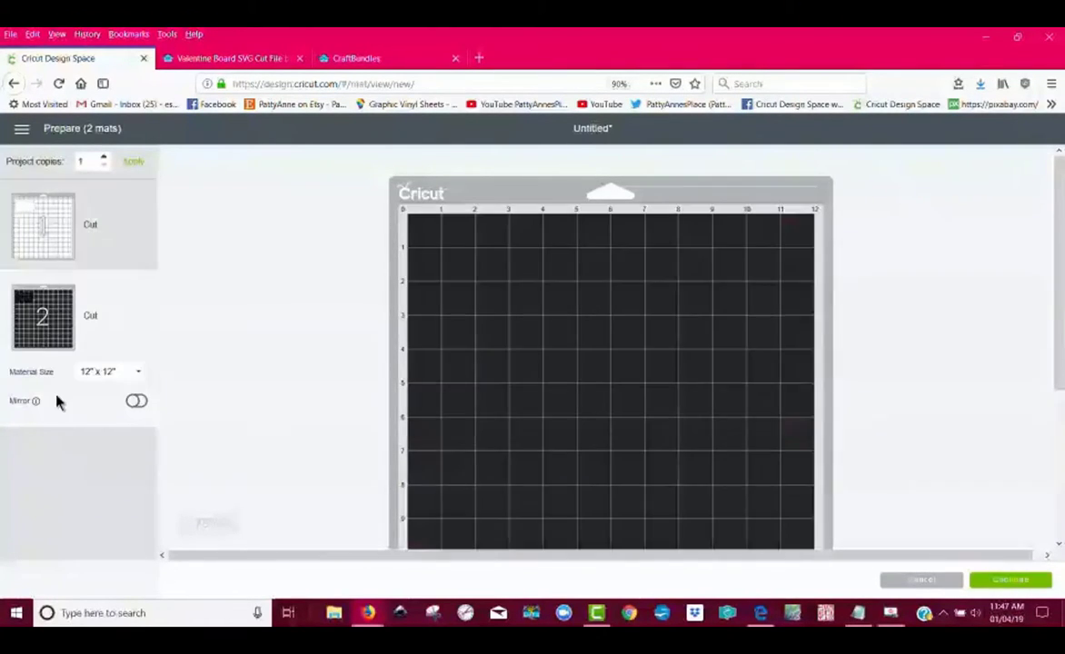
left_click(934, 589)
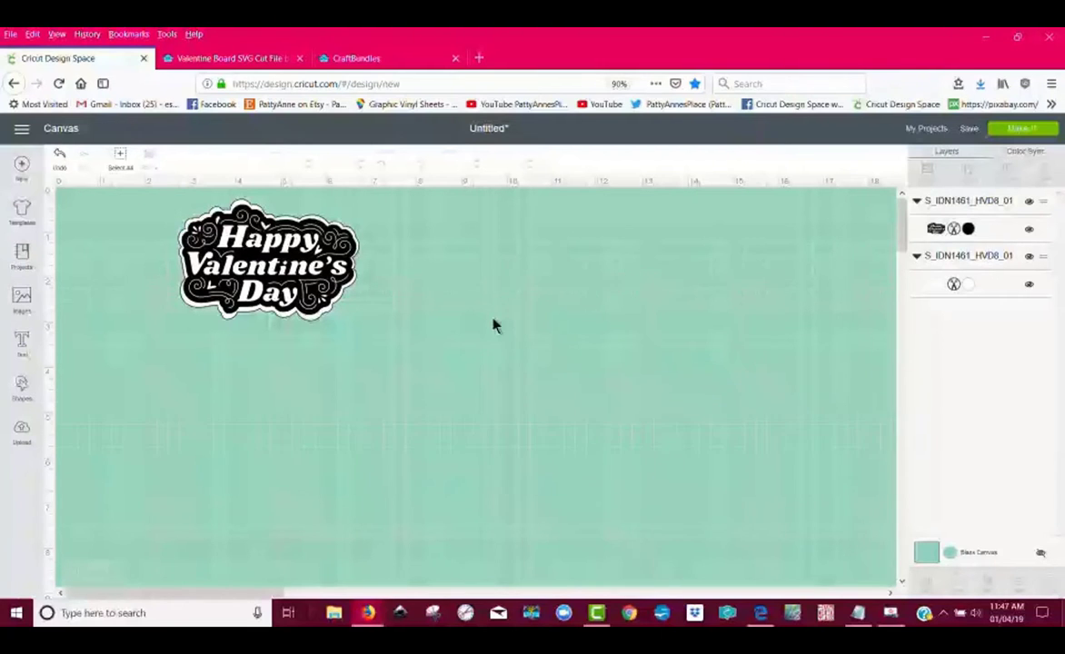
Move the black text image and the white cloud apart on the canvas, and sync the cloud's color to black.
left_click_drag(300, 273, 210, 280)
left_click(419, 298)
left_click_drag(418, 298, 547, 297)
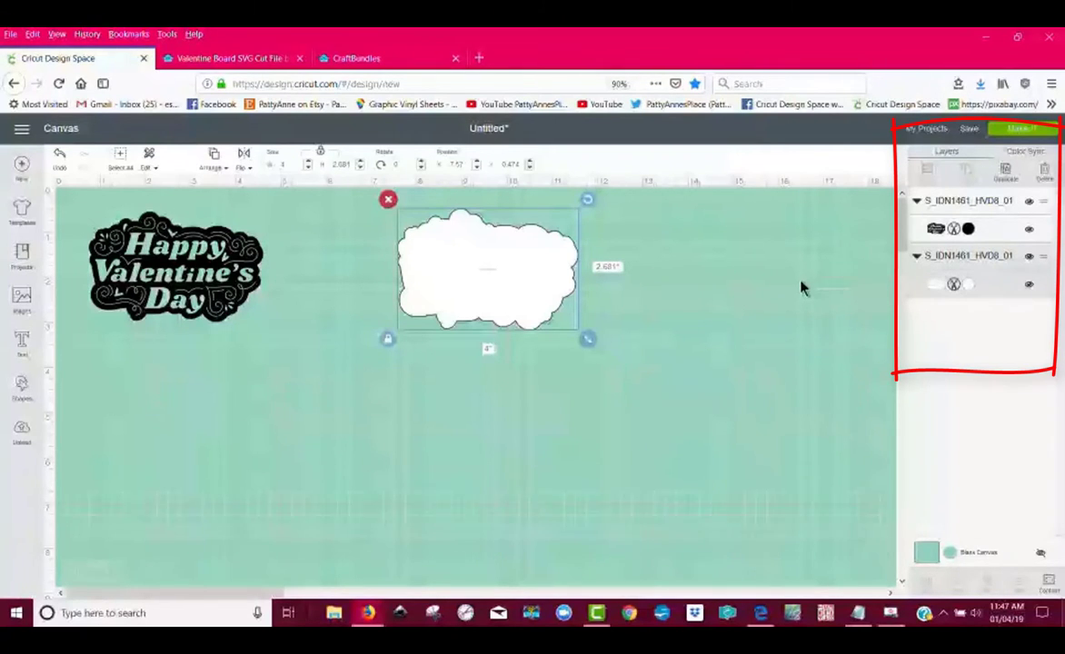
left_click(1045, 158)
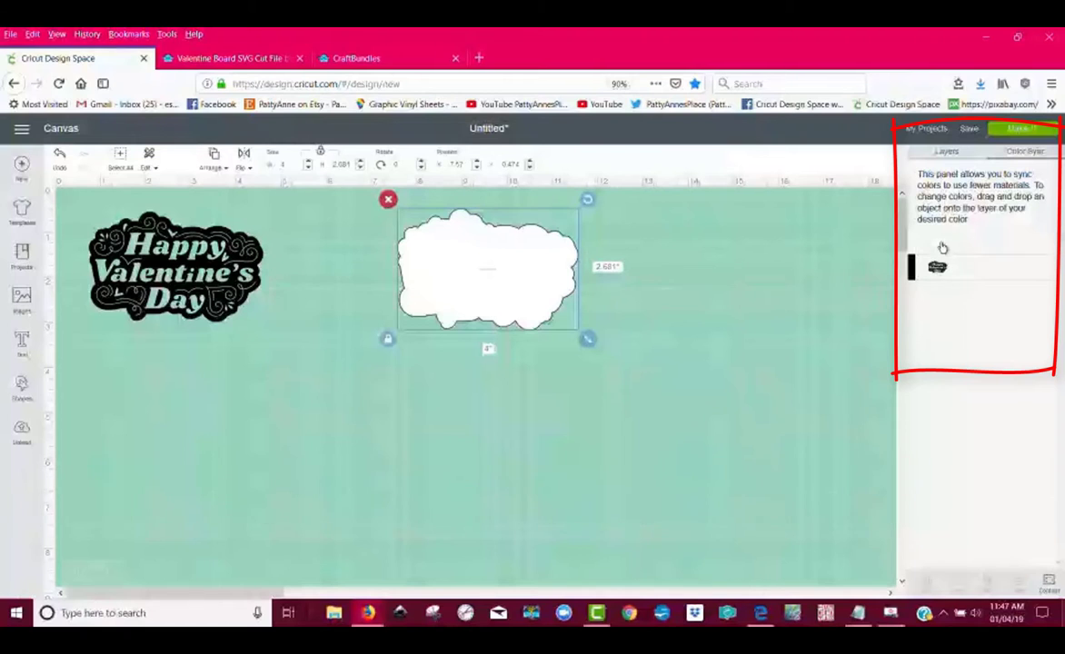
left_click_drag(943, 274, 944, 277)
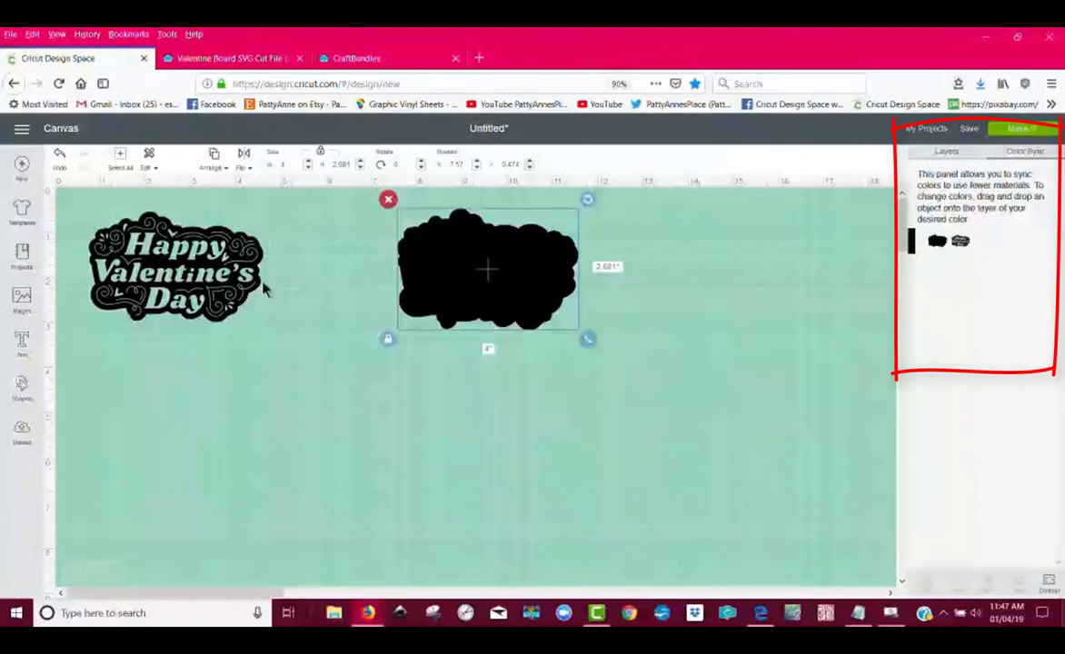
Move the text image to about X 0.25, Y 0.19 and the black cloud to about X 7.32, Y 0.04.
left_click_drag(234, 295, 209, 276)
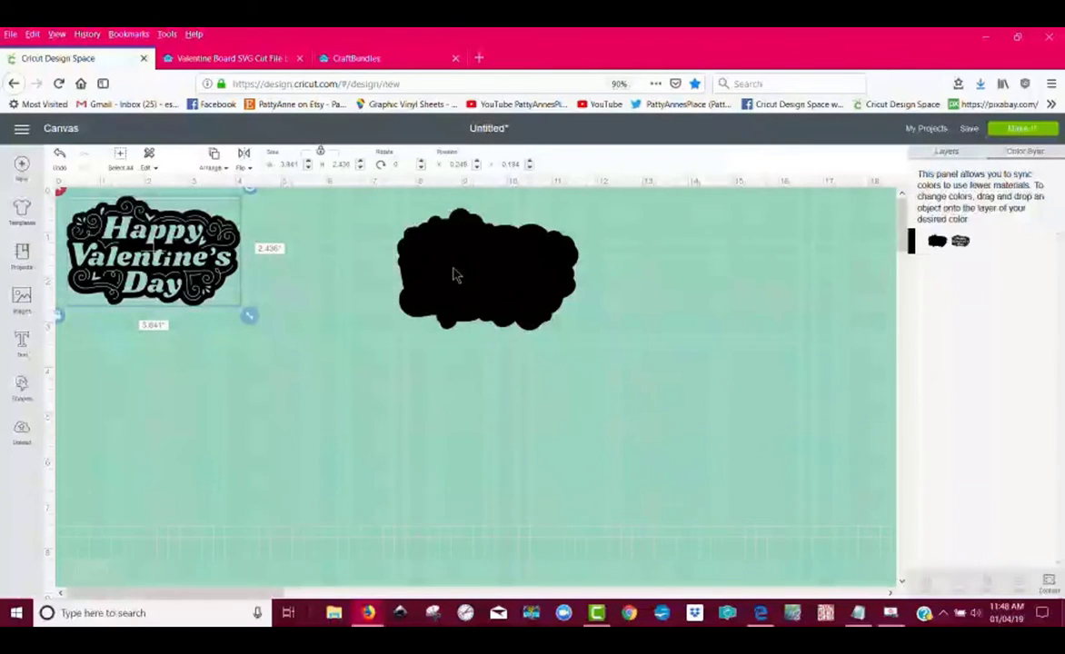
mouse_move(461, 279)
left_mouse_down()
mouse_move(475, 273)
mouse_move(479, 248)
mouse_move(457, 247)
mouse_move(457, 259)
left_mouse_up()
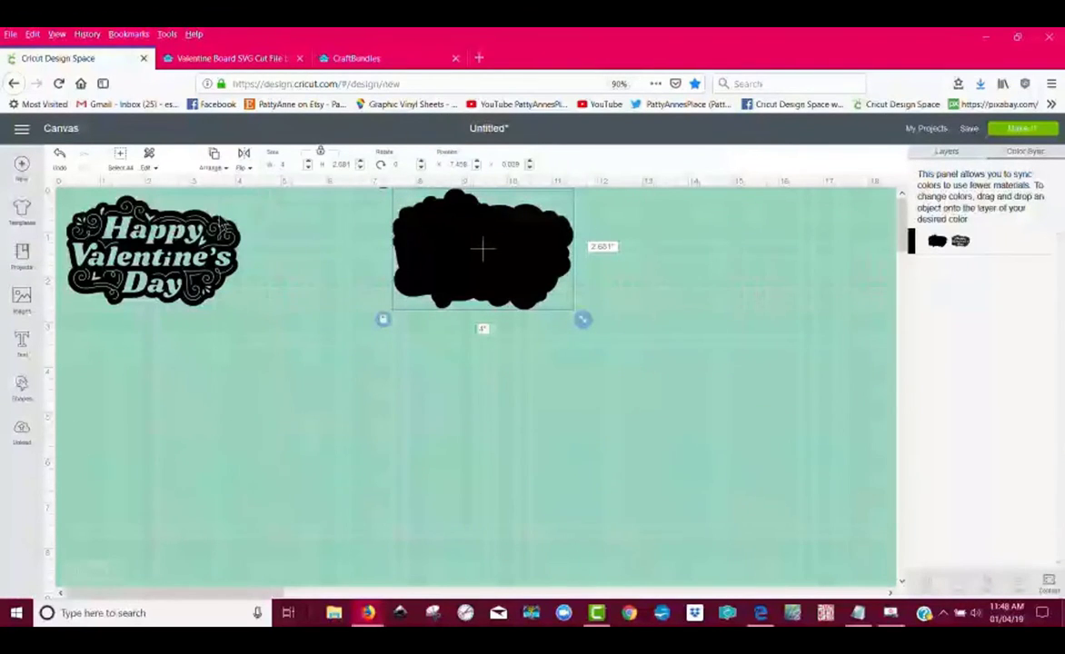
left_click(170, 227)
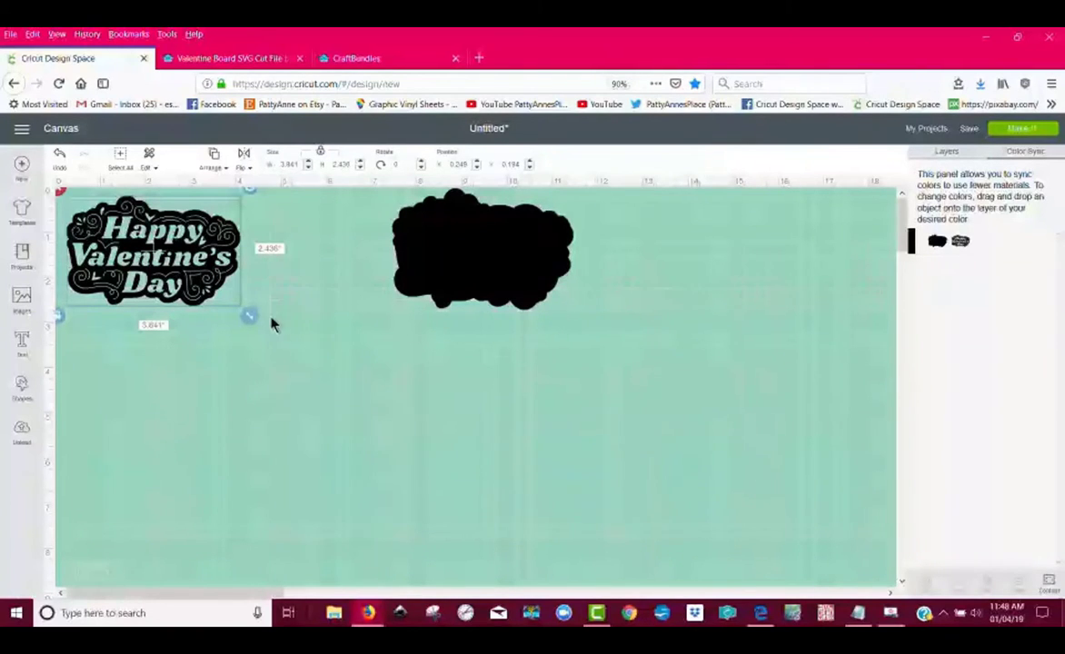
left_click(468, 272)
left_click_drag(468, 260, 462, 261)
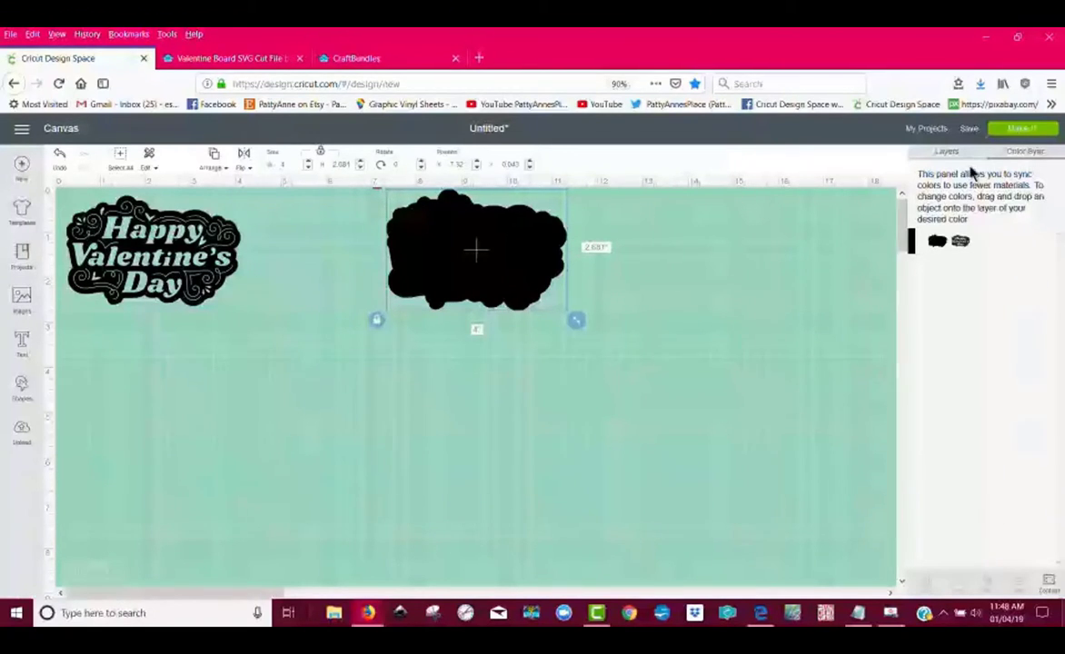
Preview how the two black pieces are arranged on the mat, and return to the canvas.
left_click(1016, 129)
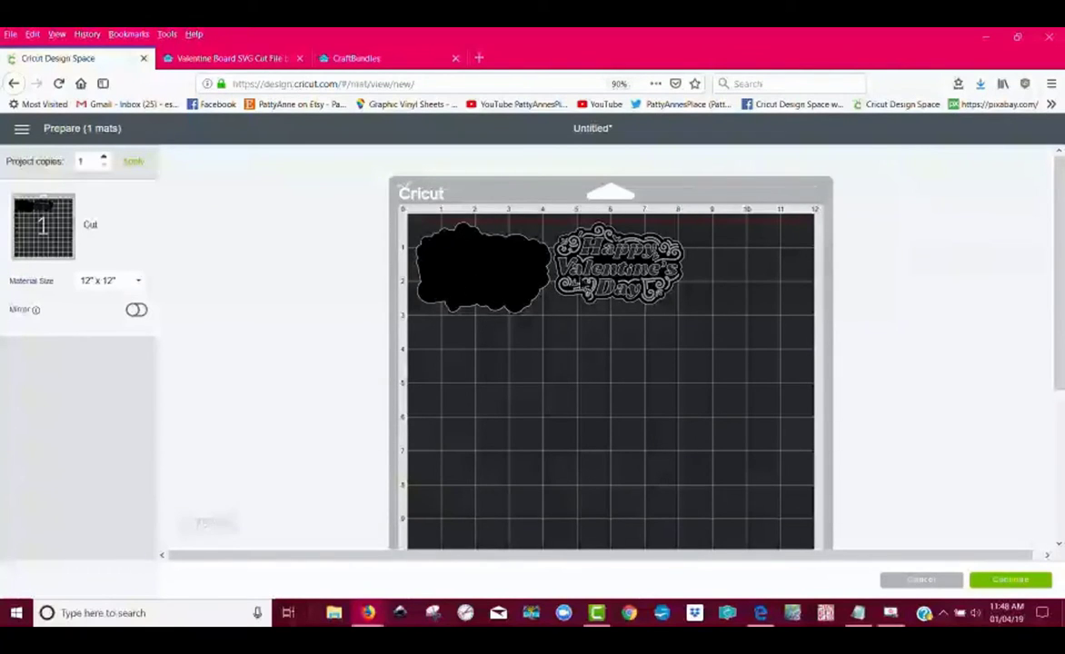
left_click(921, 581)
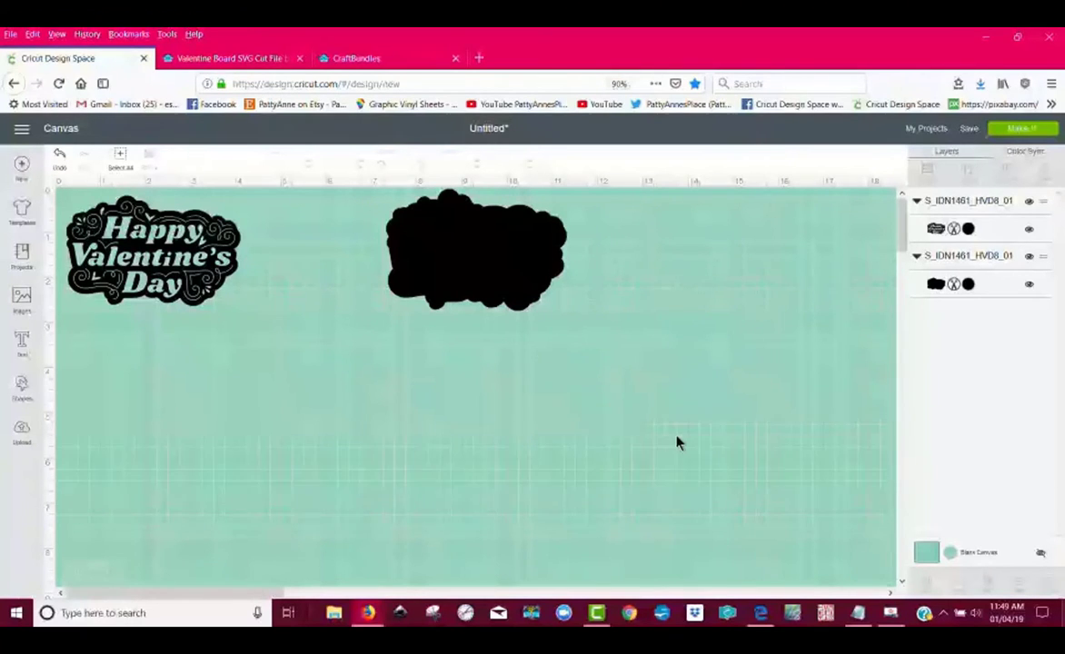
Attach the text image and the cloud so they keep their spacing, and open the mat preview.
left_click_drag(678, 435, 59, 189)
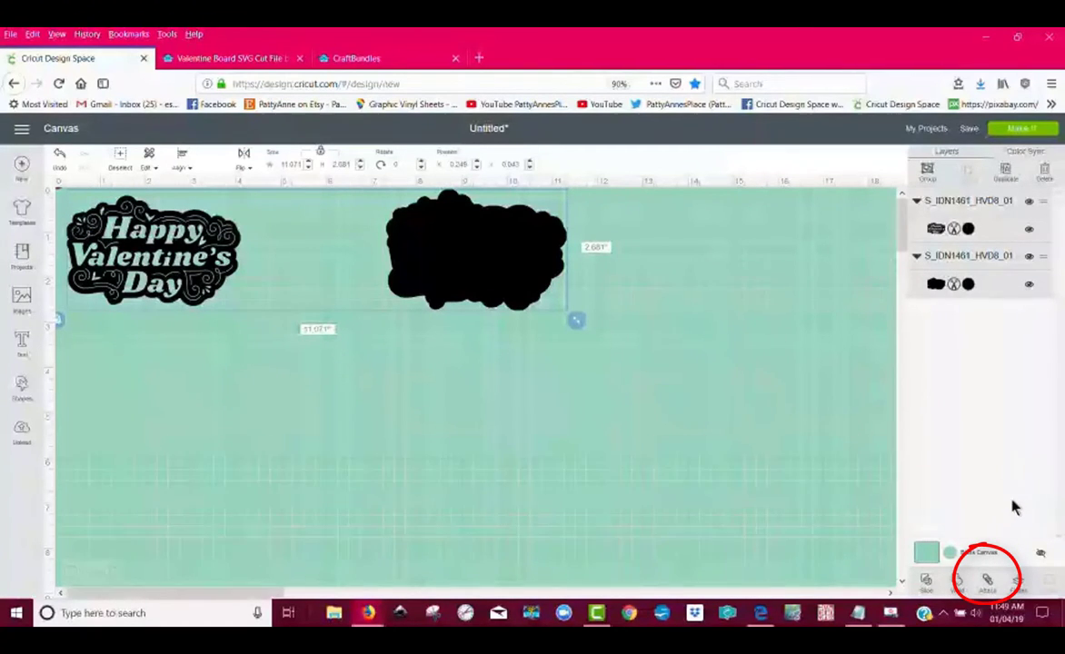
left_click(989, 584)
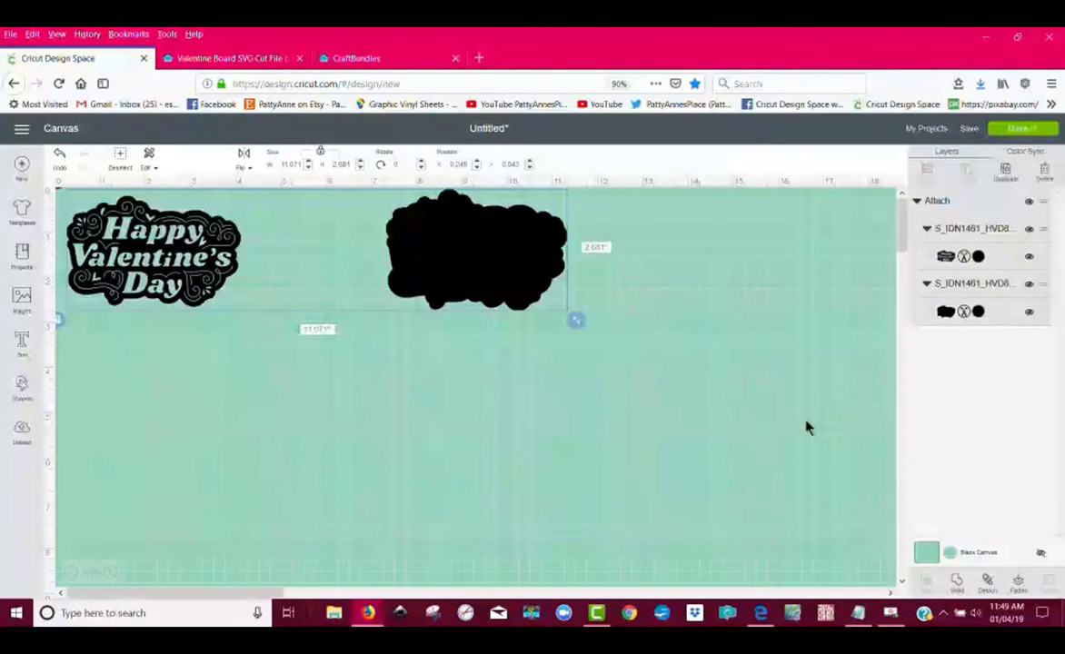
left_click(1018, 130)
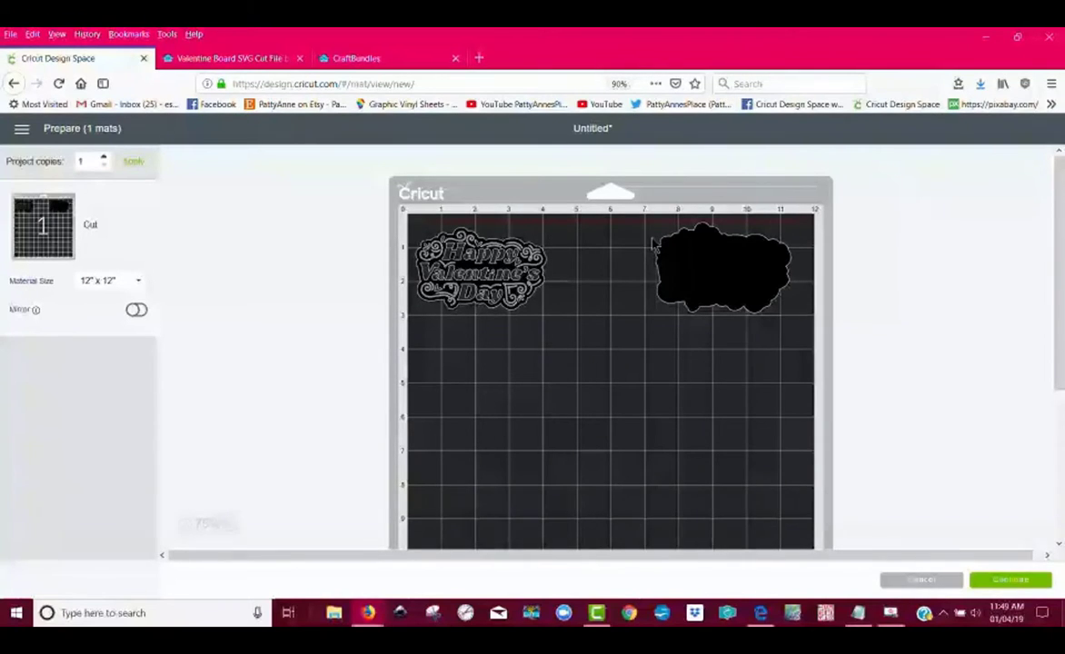
Continue to the cut setup, connect the ExploreAir2 Bluetooth machine by resetting its connection, and set the material to Premium Vinyl.
left_click(1015, 581)
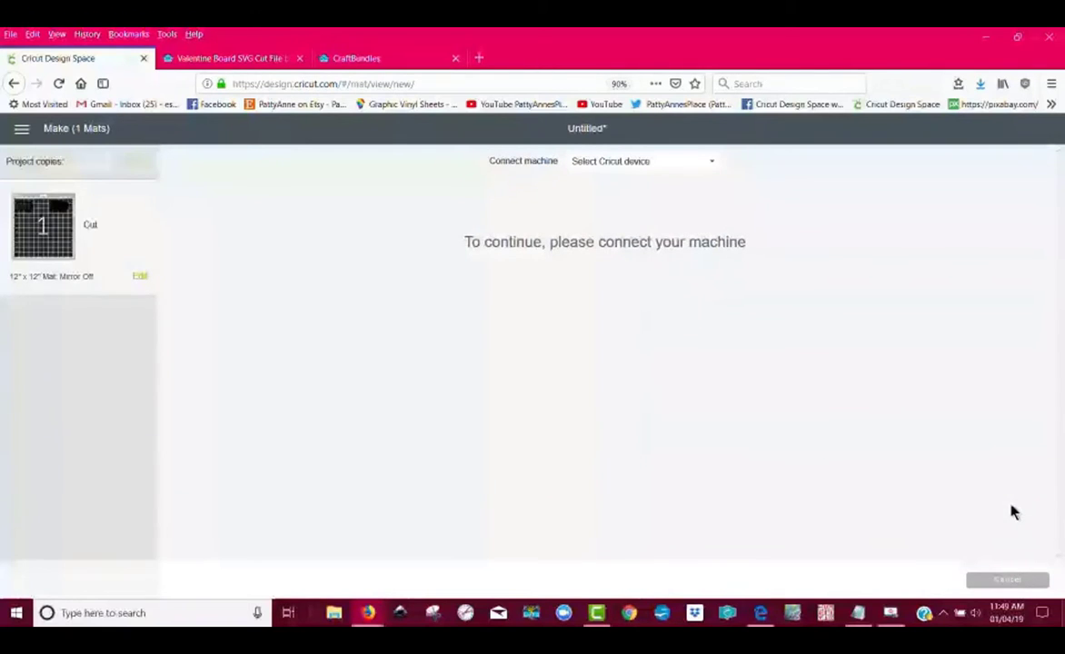
left_click(673, 164)
left_click(655, 206)
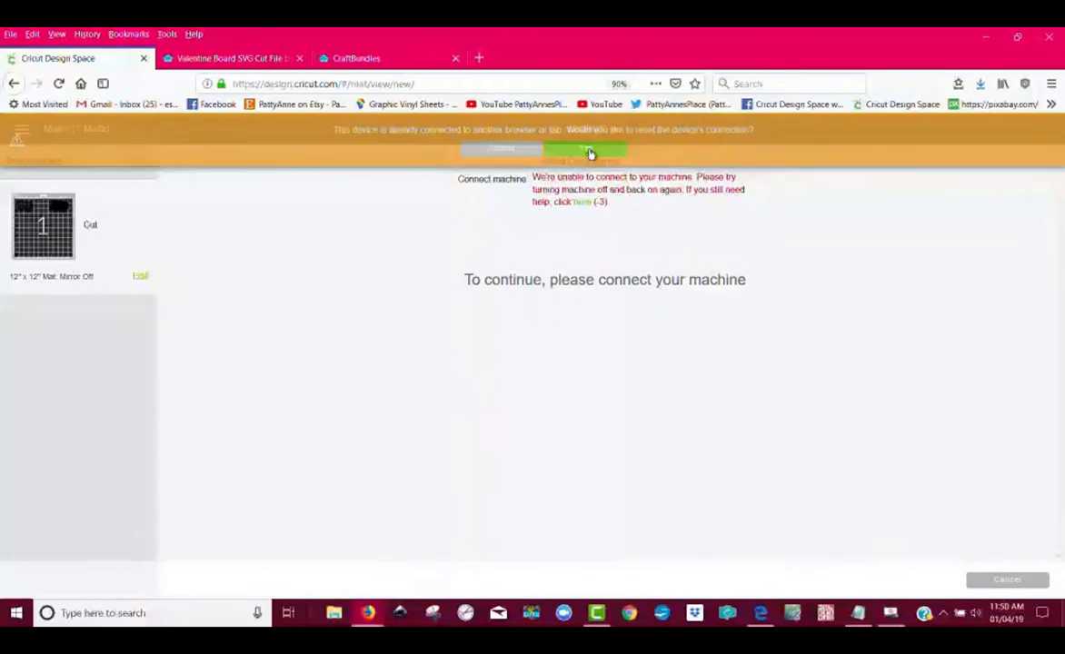
left_click(588, 150)
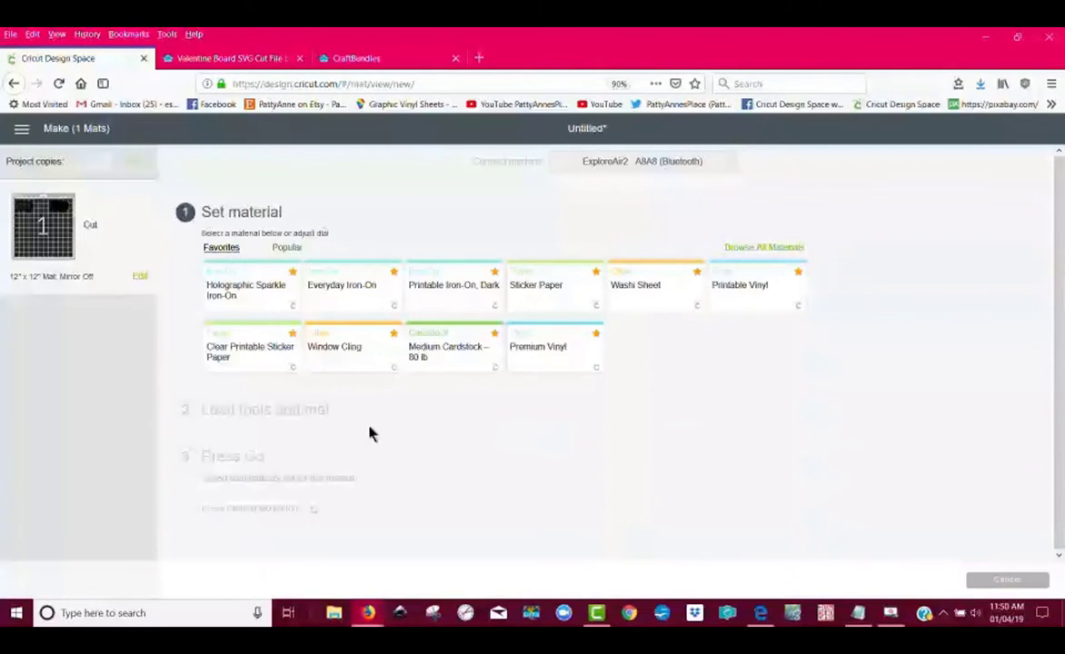
left_click(558, 356)
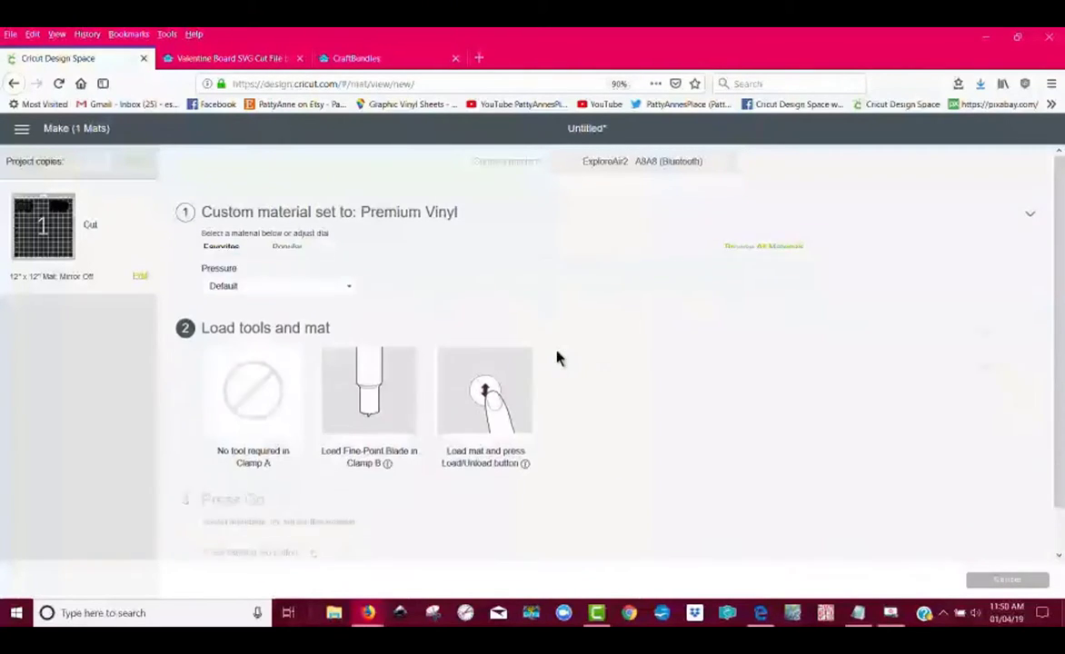